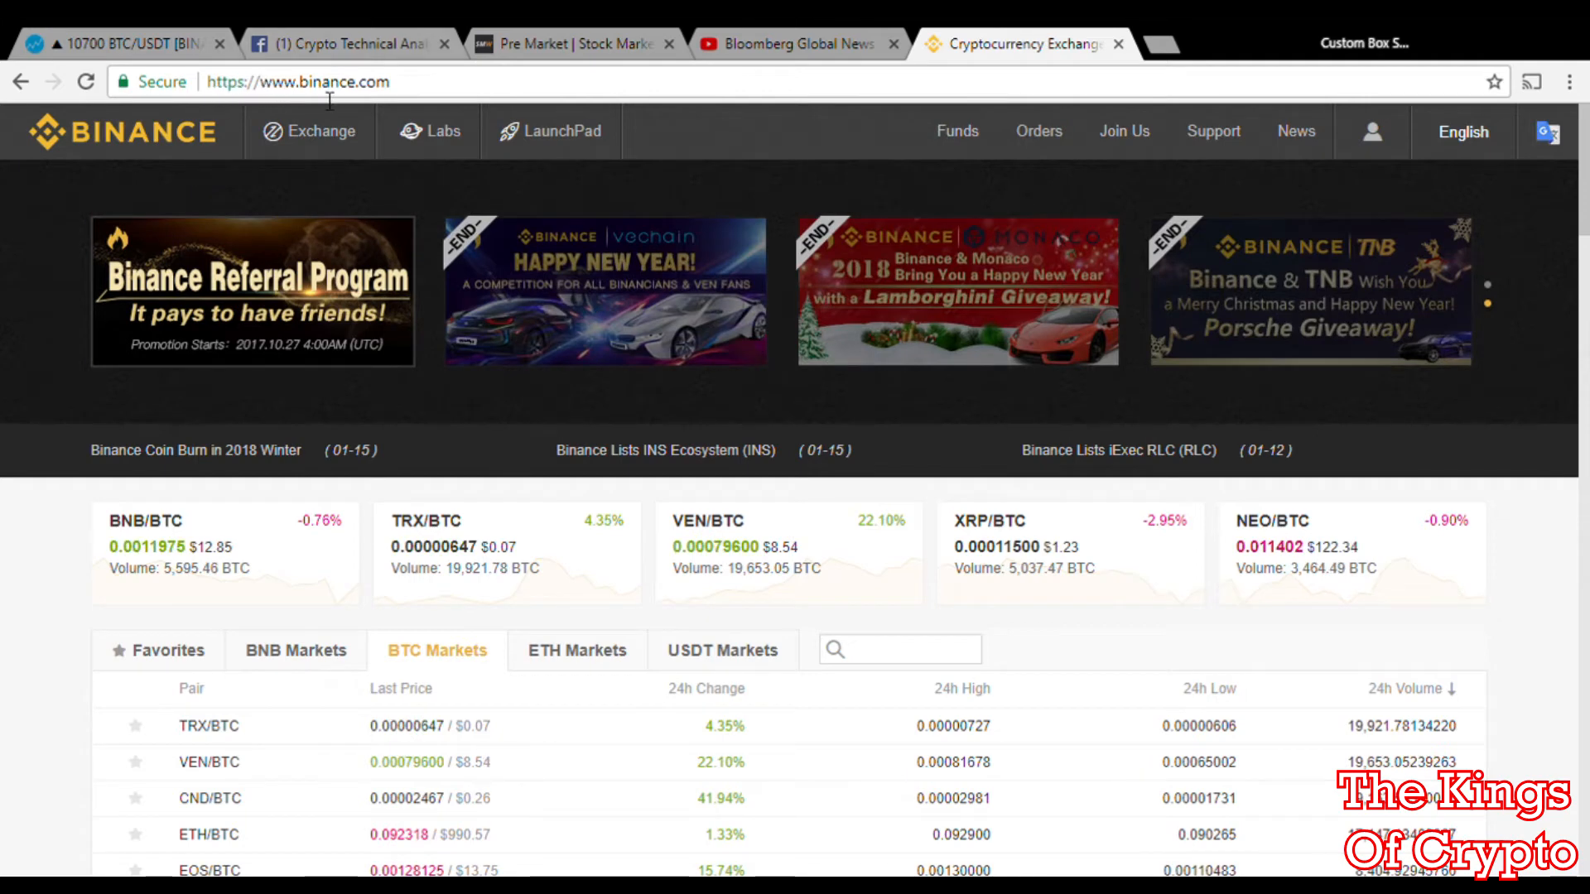
# Open the basic exchange view for BTC/USDT and switch its order form to Stop-Limit
pyautogui.click(164, 135)
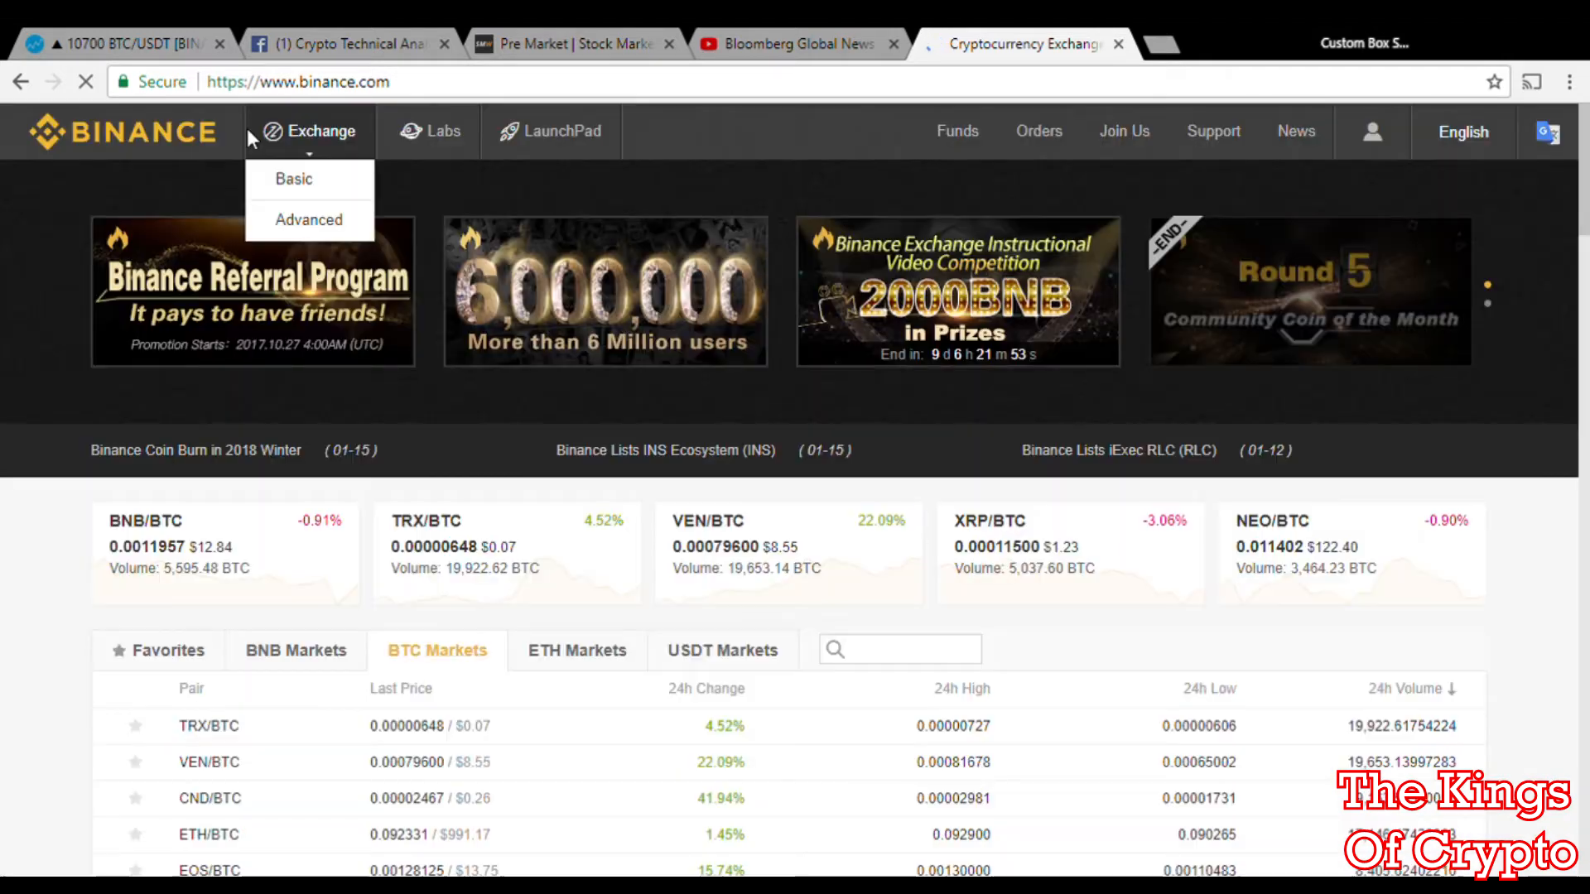
pyautogui.click(305, 184)
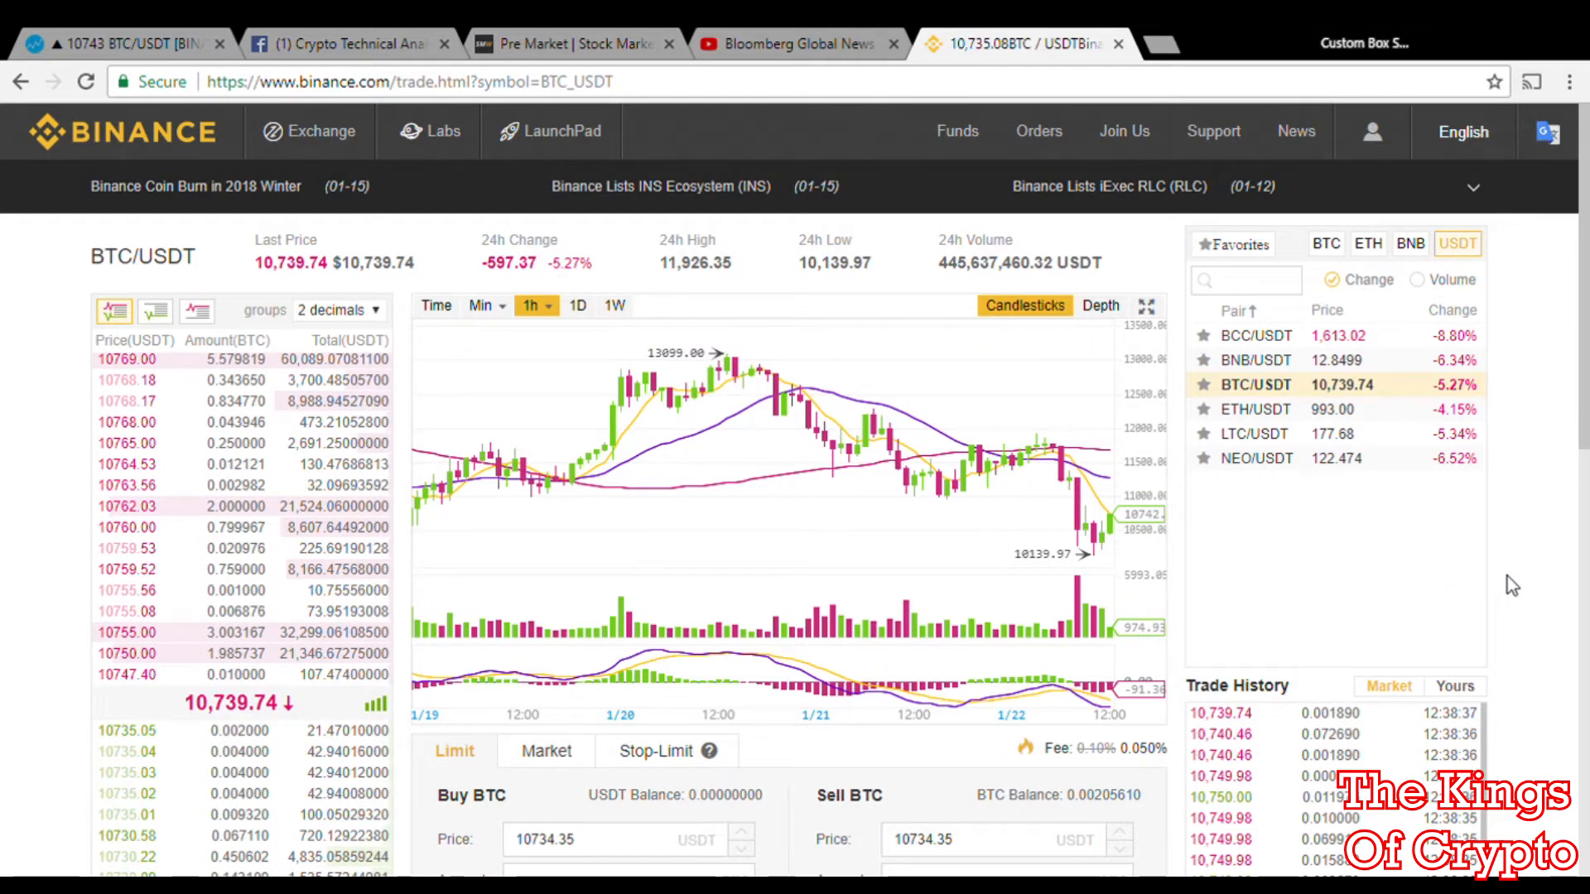
pyautogui.scroll(-1, 1507, 576)
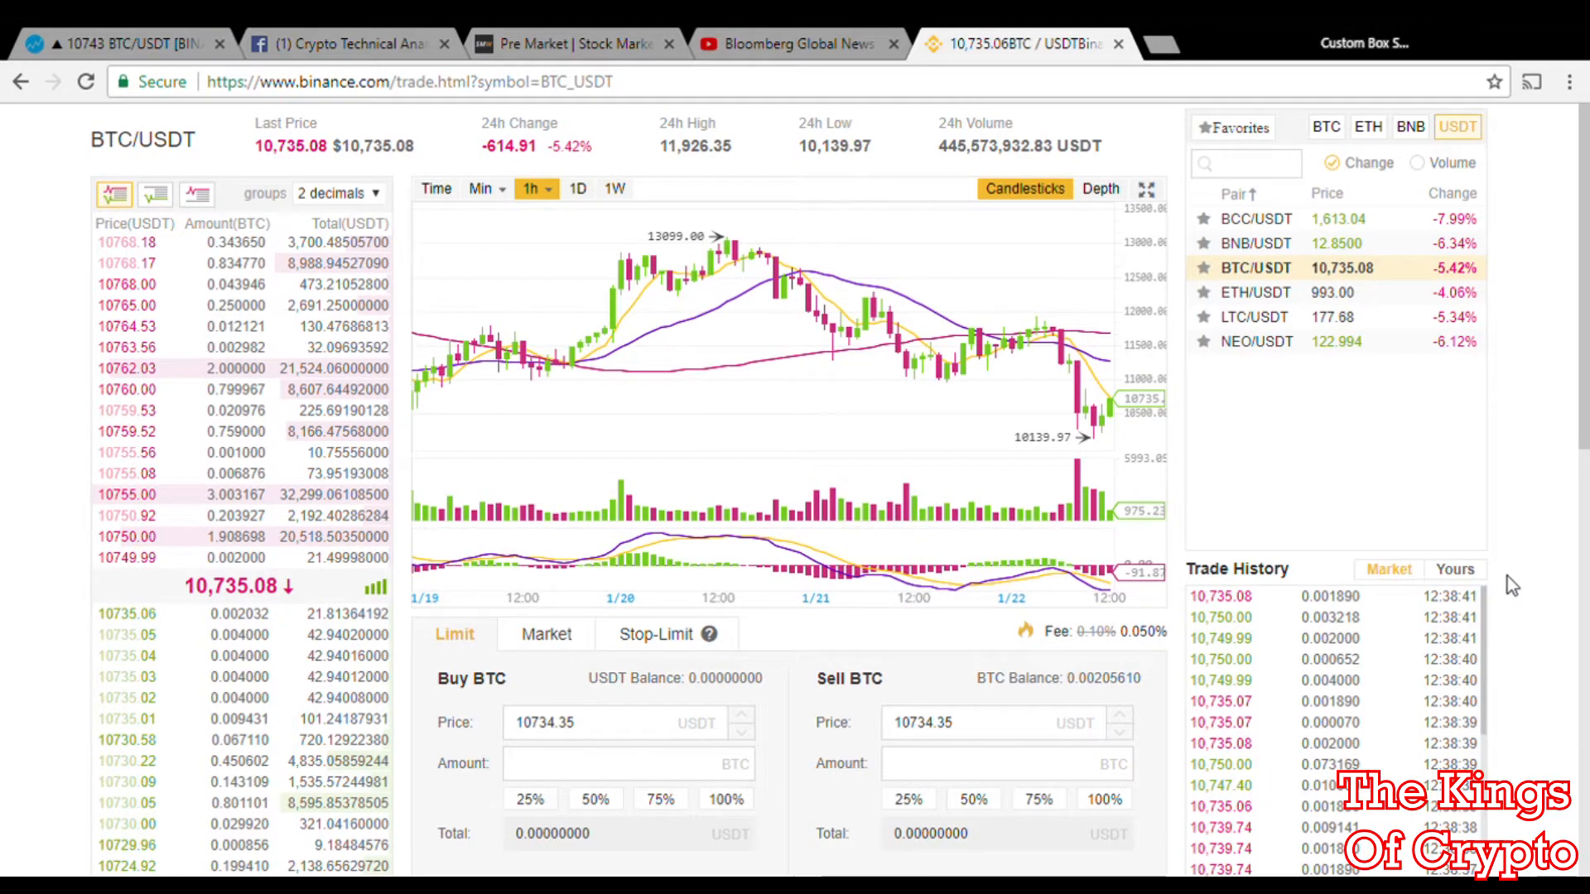
pyautogui.scroll(-2, 1507, 580)
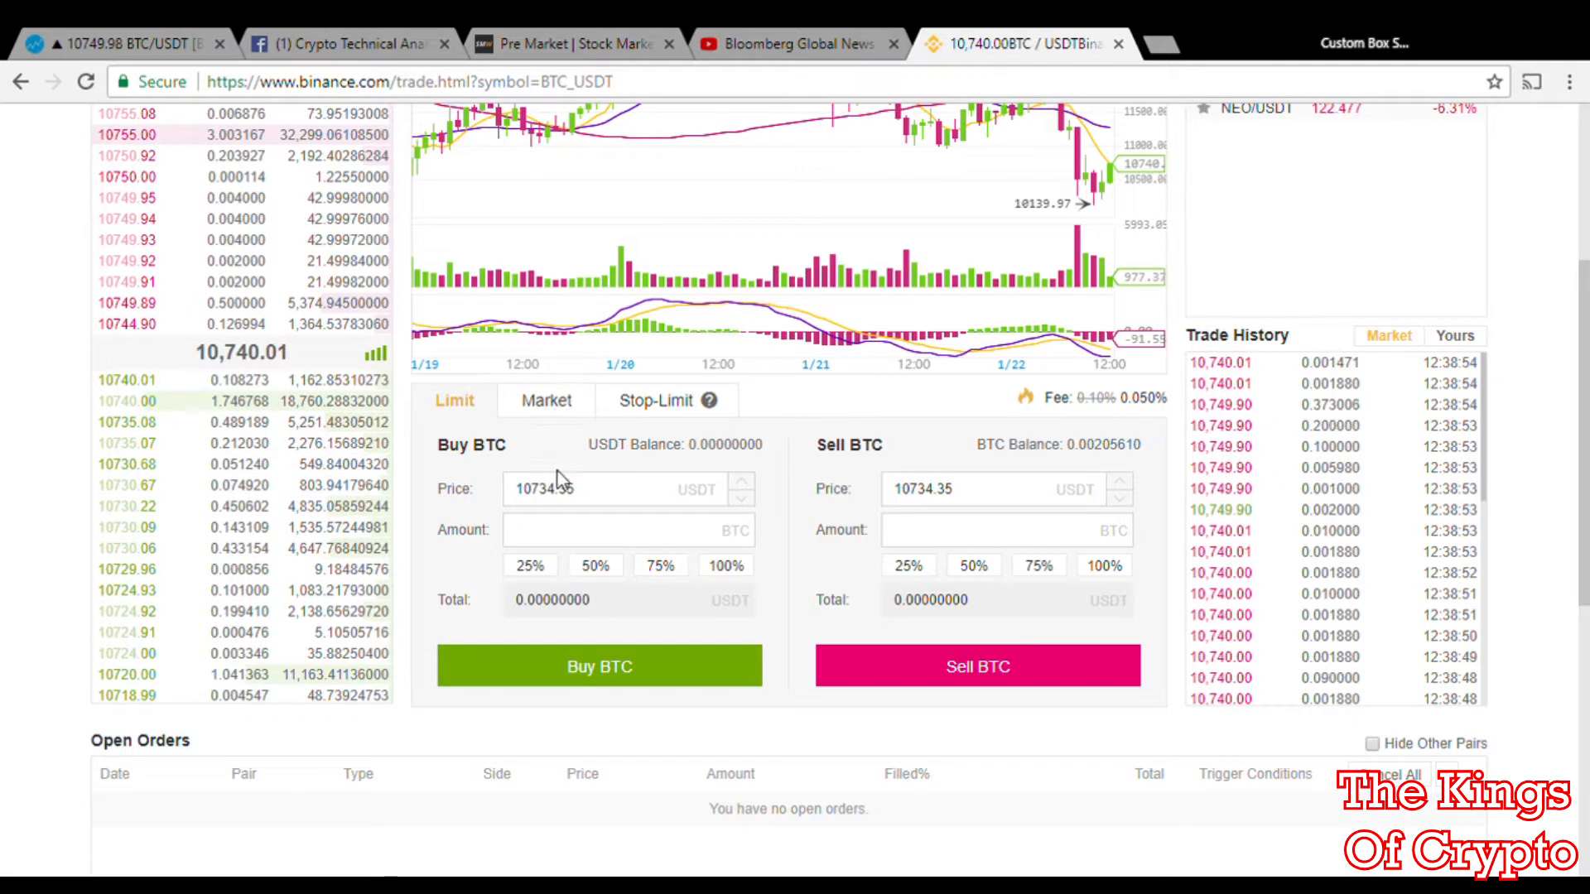
pyautogui.click(658, 404)
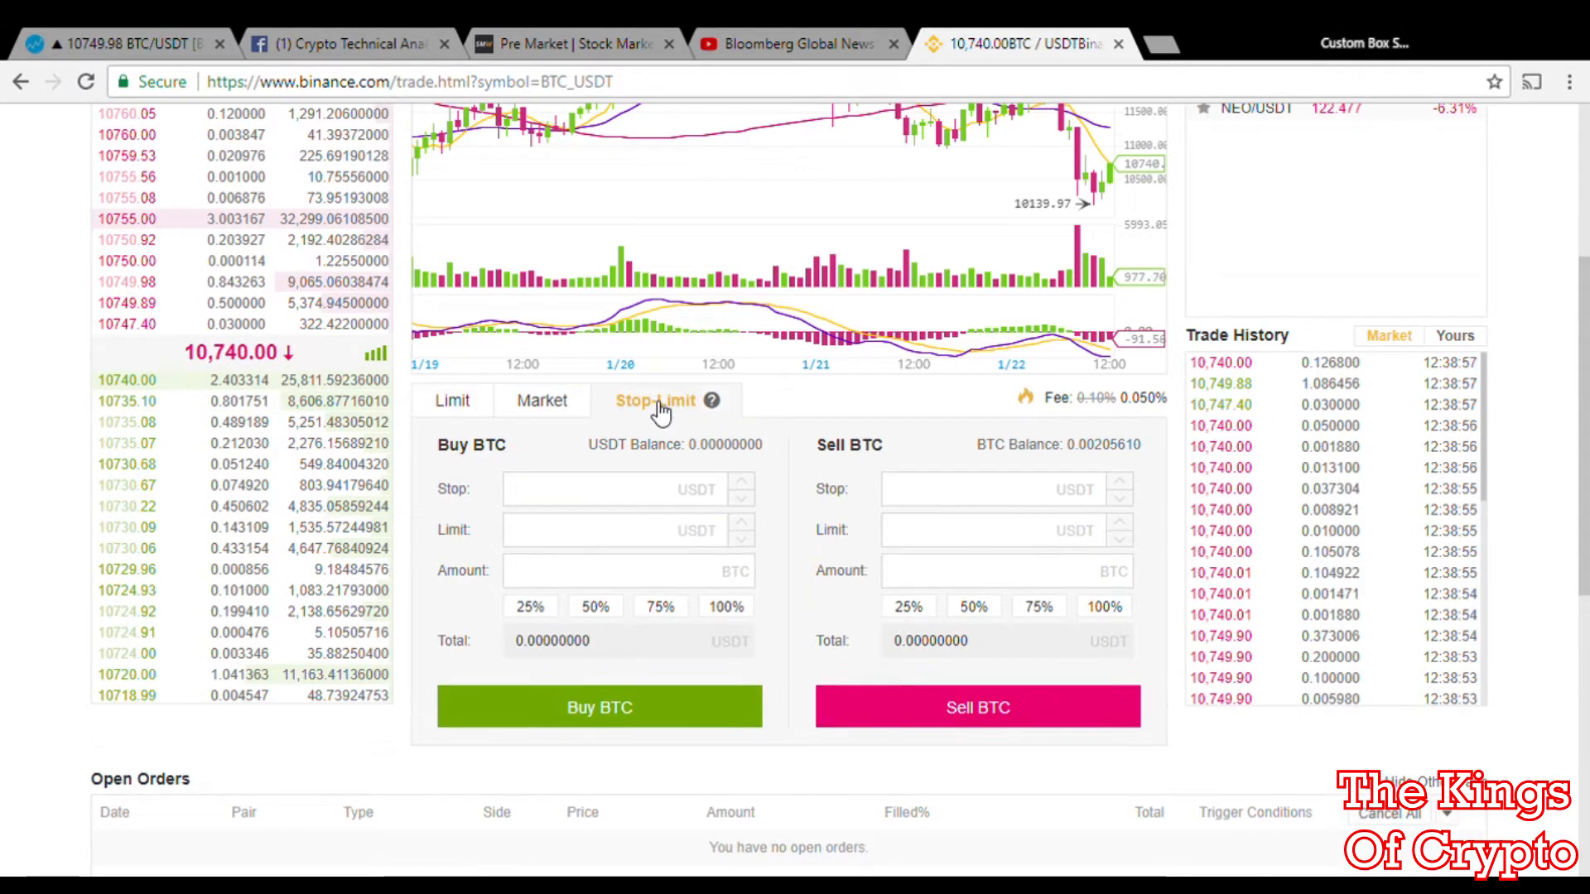
# Set the stop price of the Sell BTC order to 10139.47 USDT
pyautogui.click(967, 497)
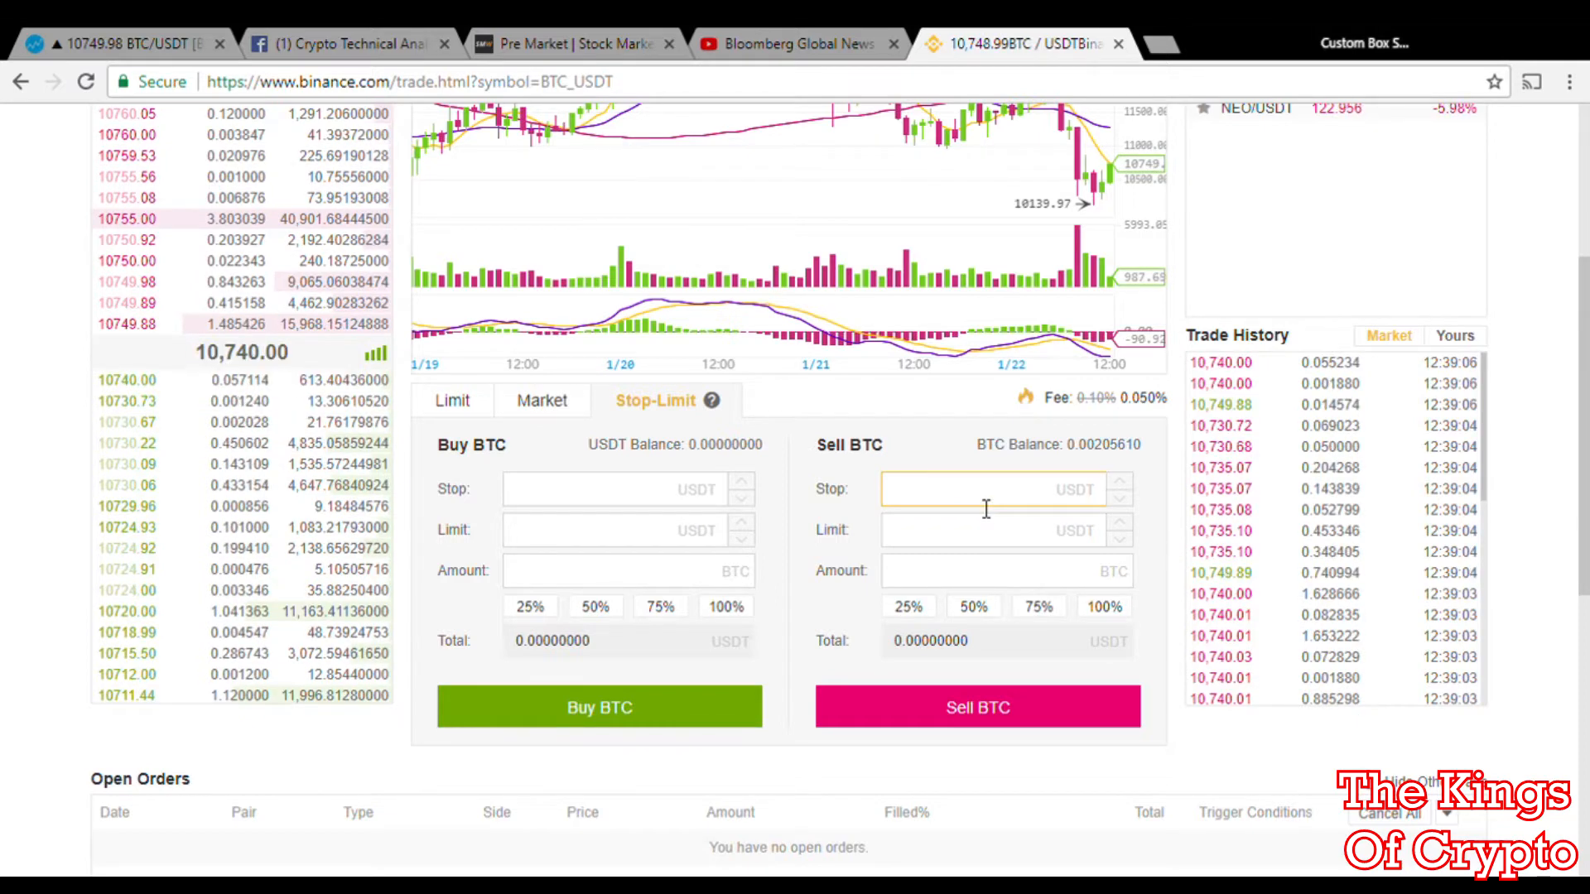
pyautogui.write('10')
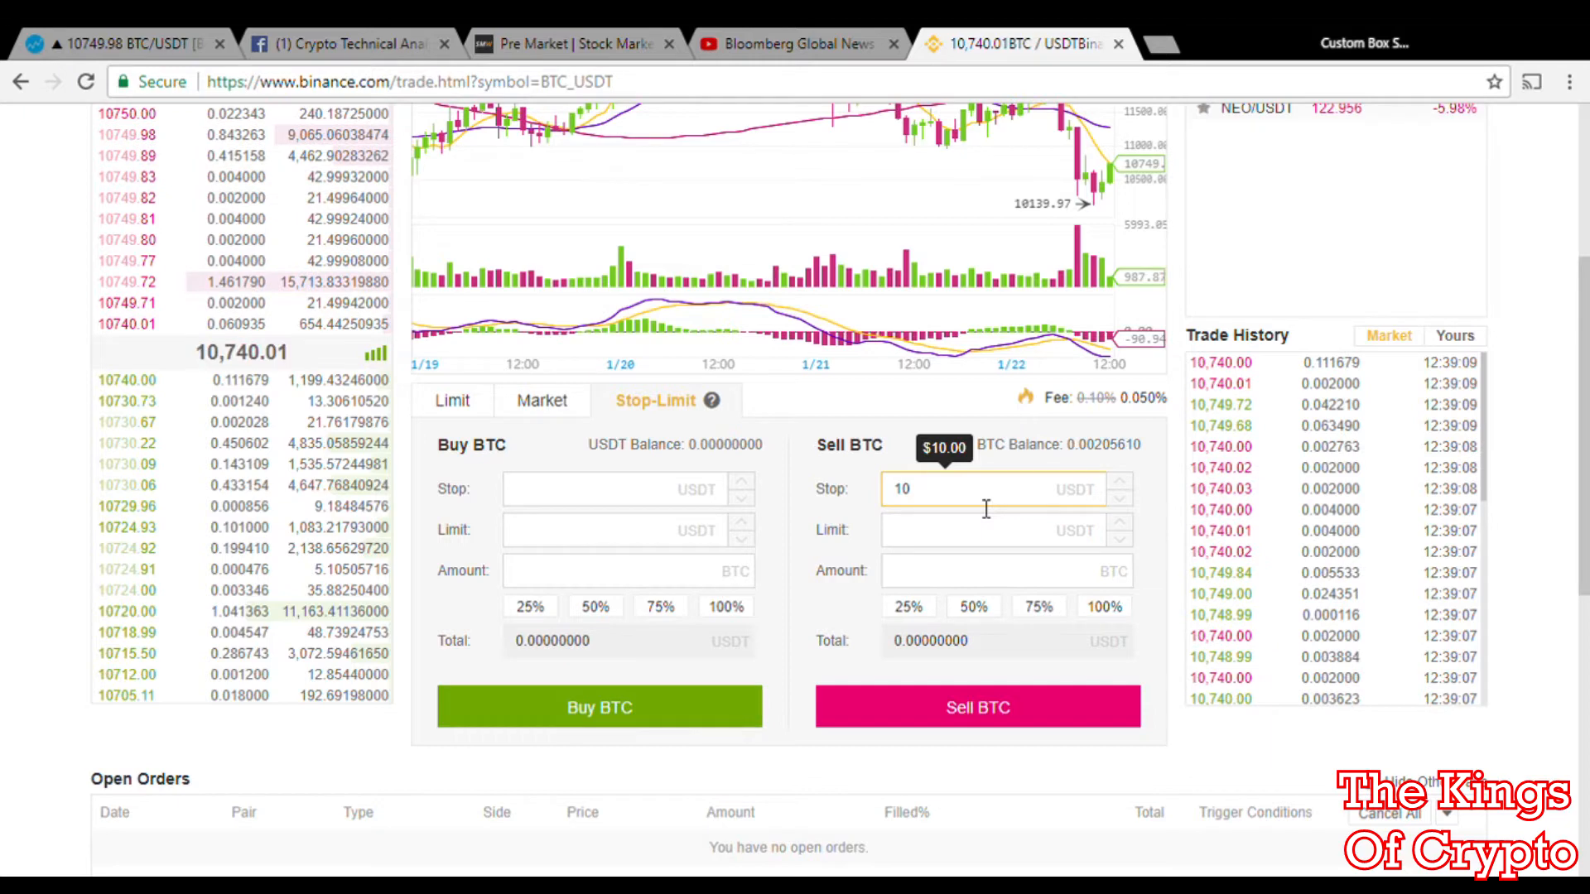
pyautogui.write('139')
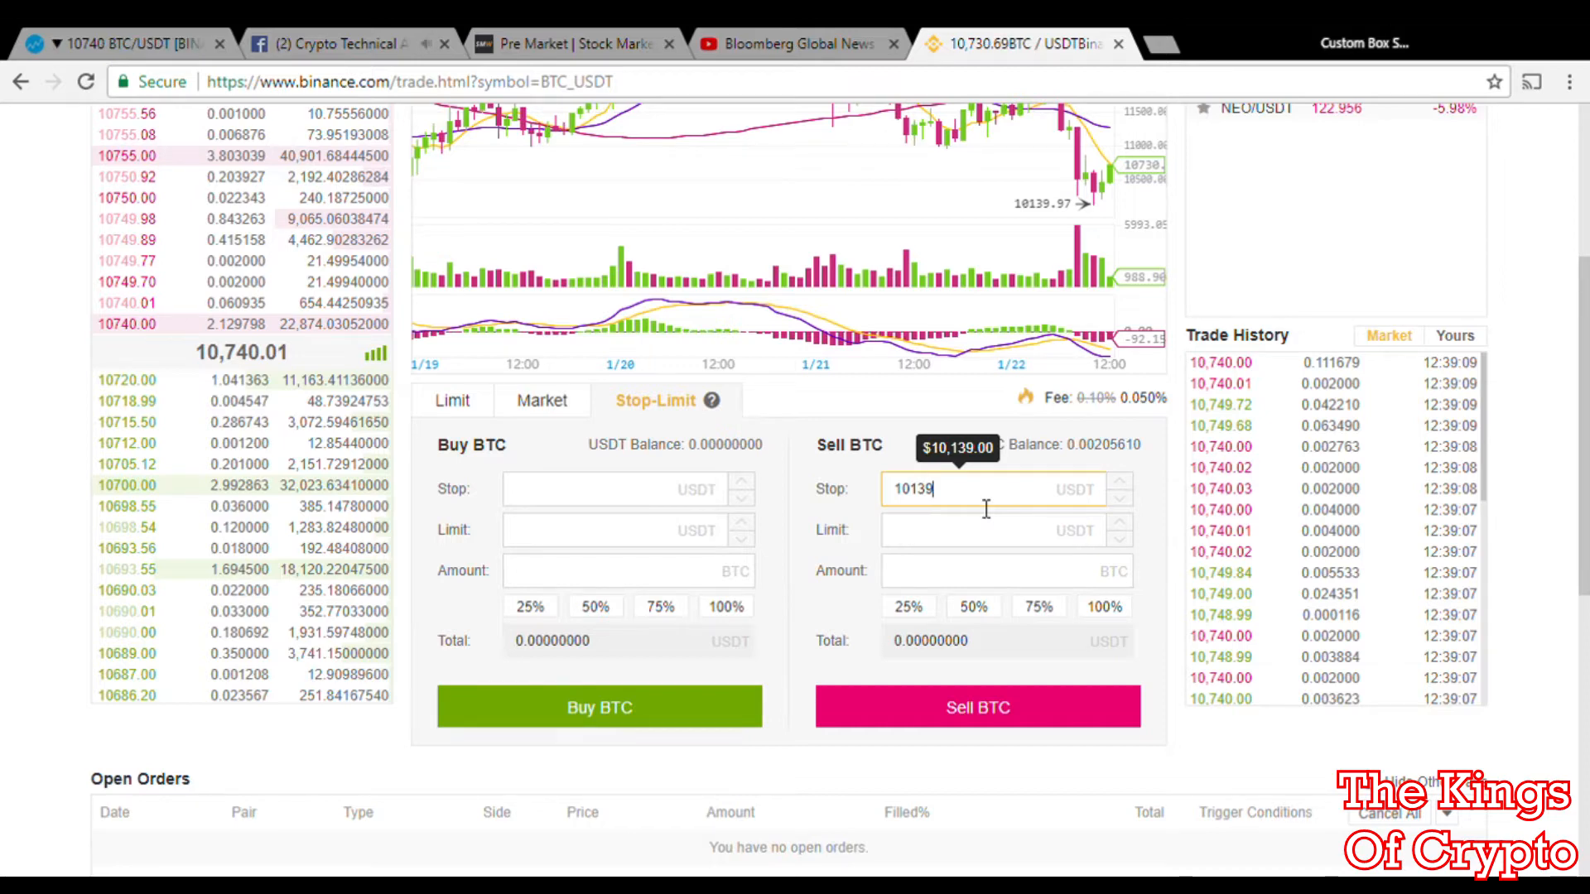
pyautogui.write('.4')
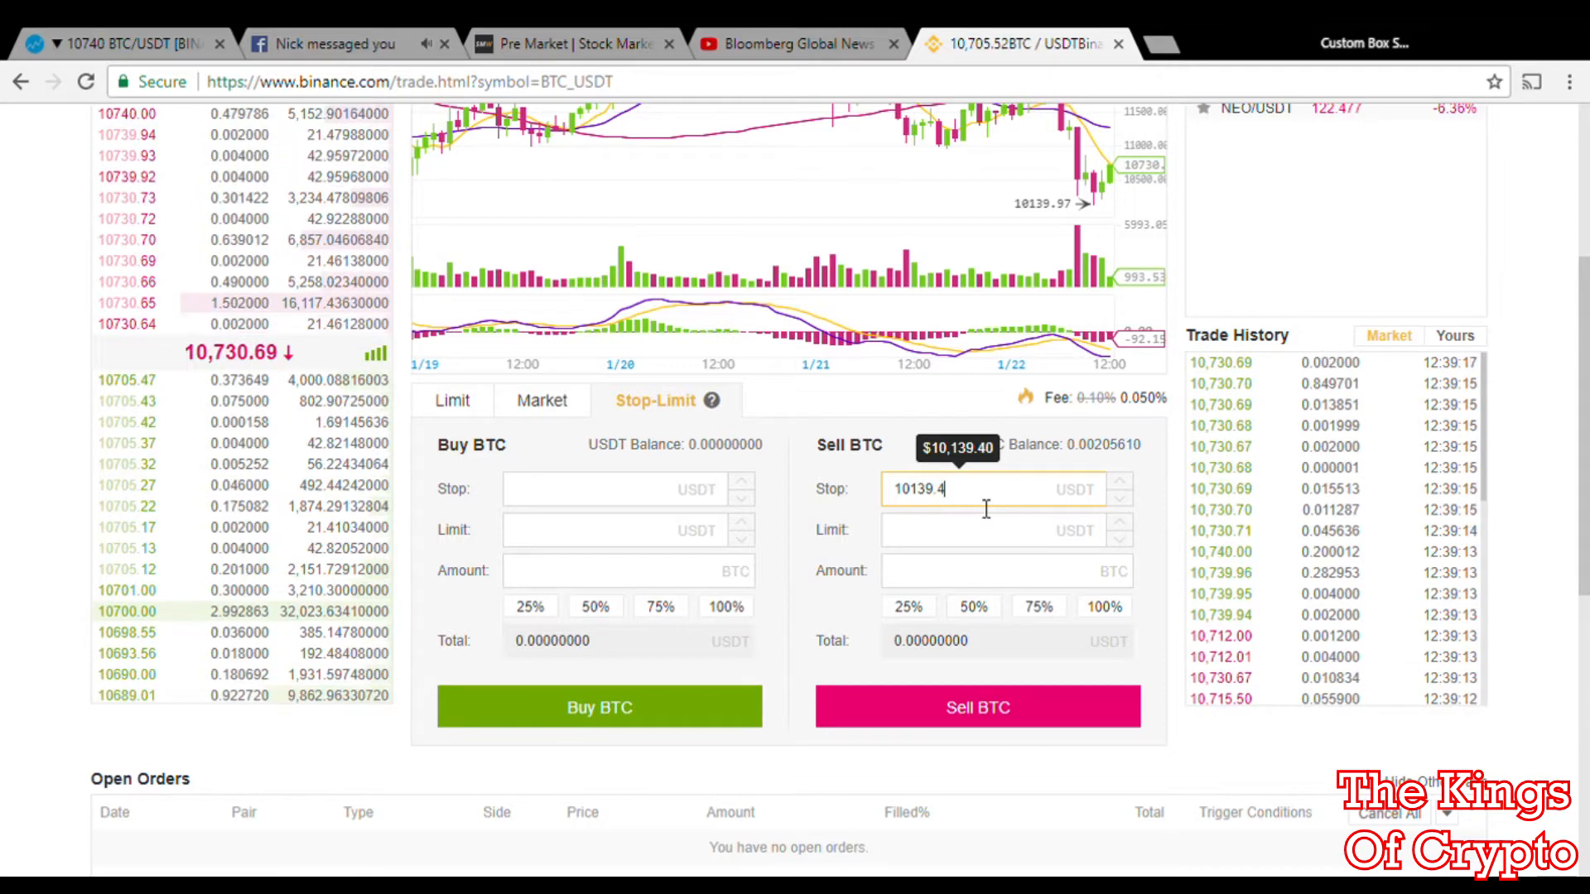
pyautogui.write('7')
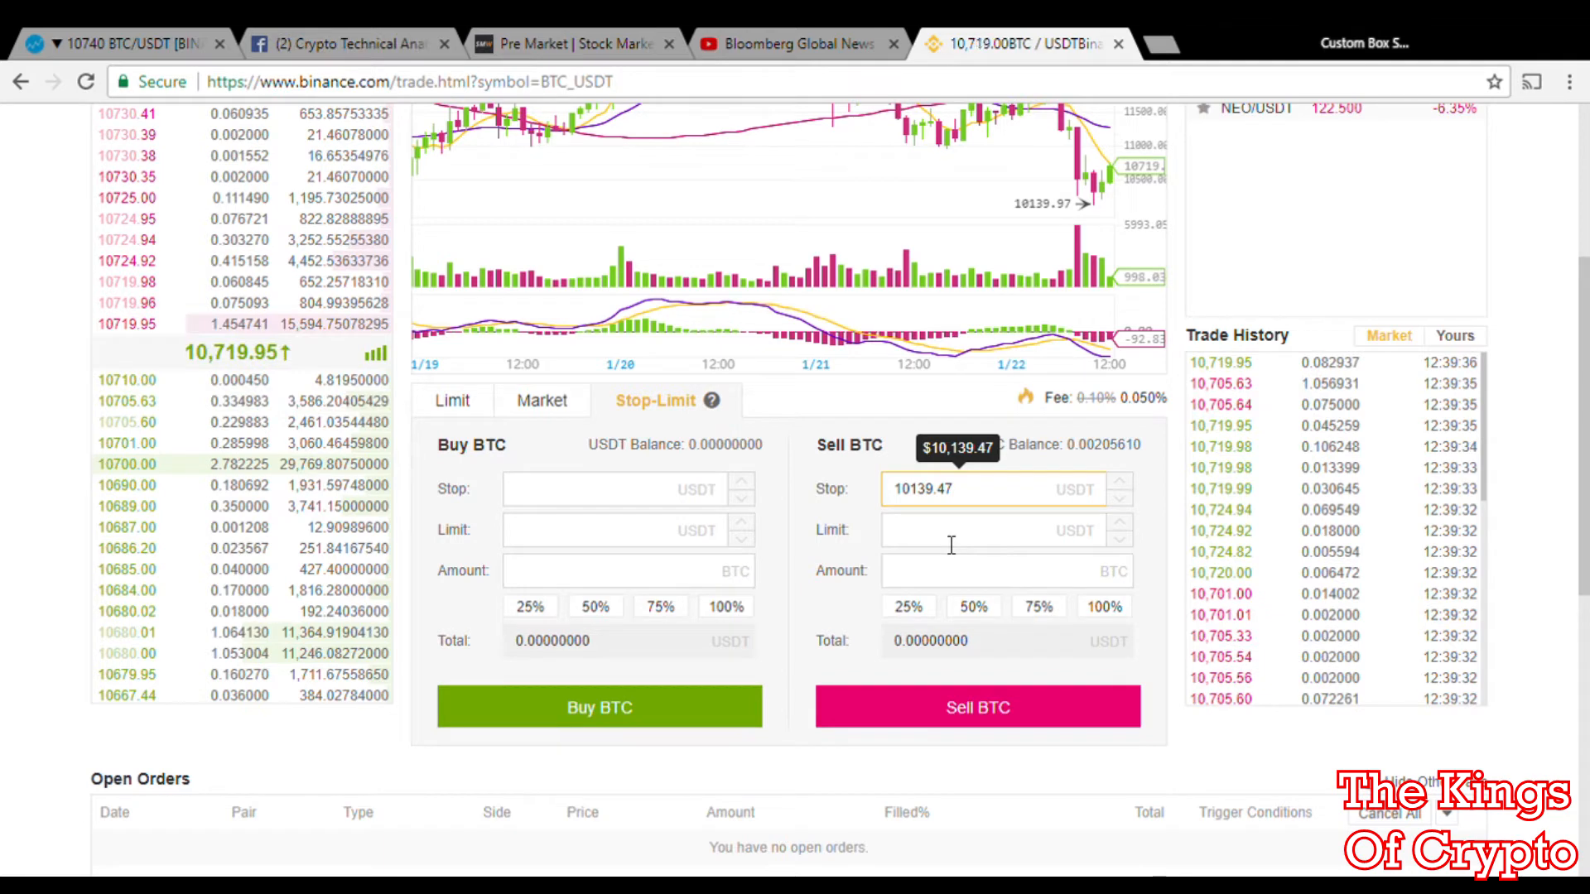
# Set the limit price of the Sell BTC order to 10100.00 USDT
pyautogui.click(940, 534)
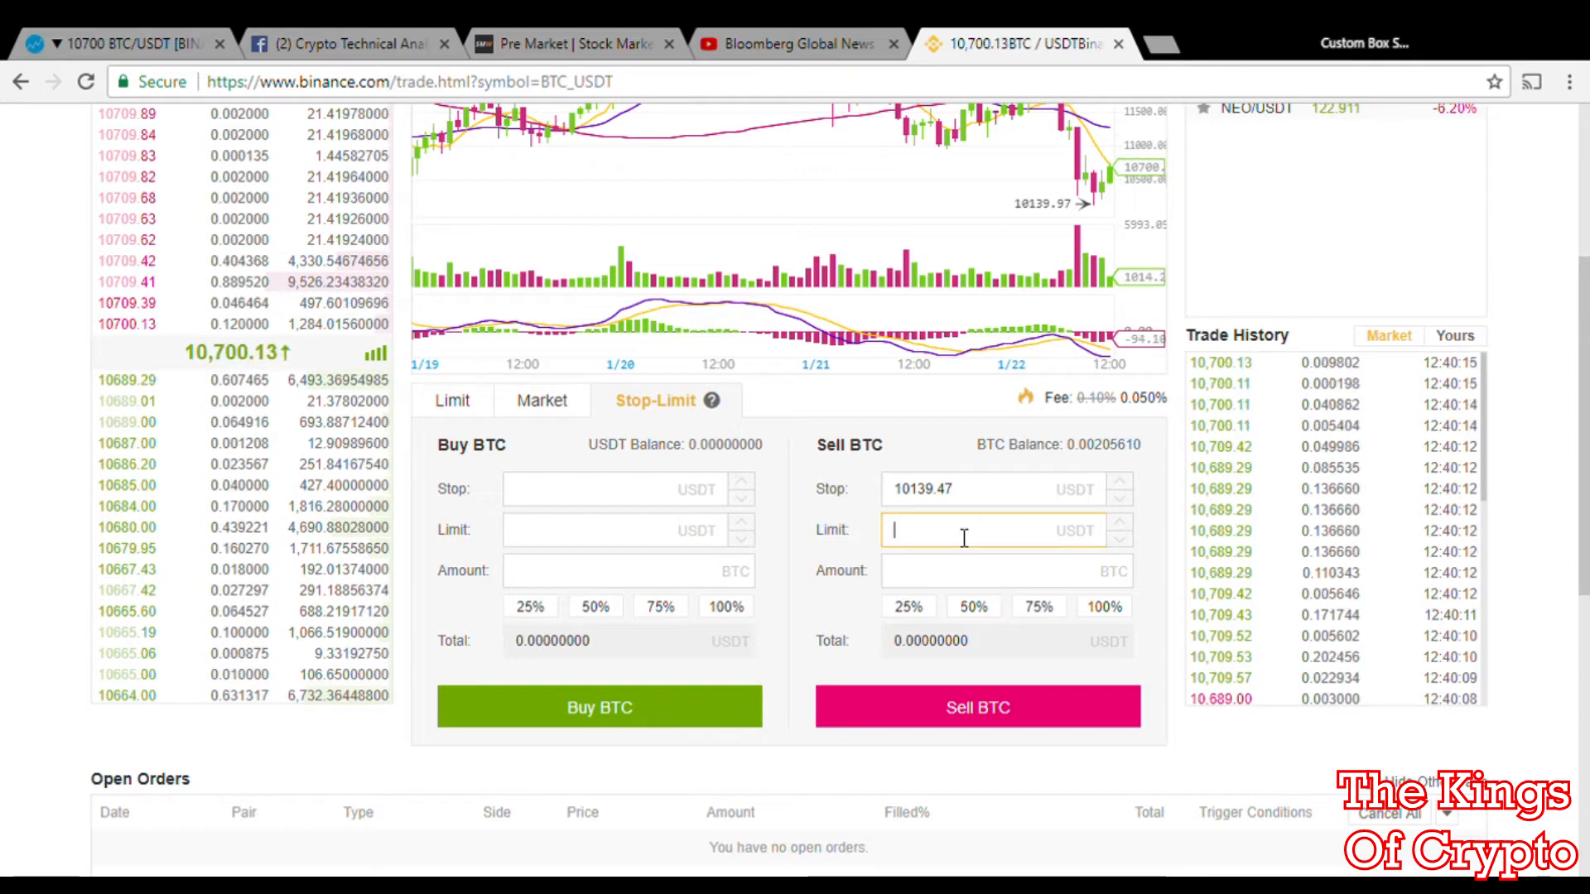
pyautogui.write('1')
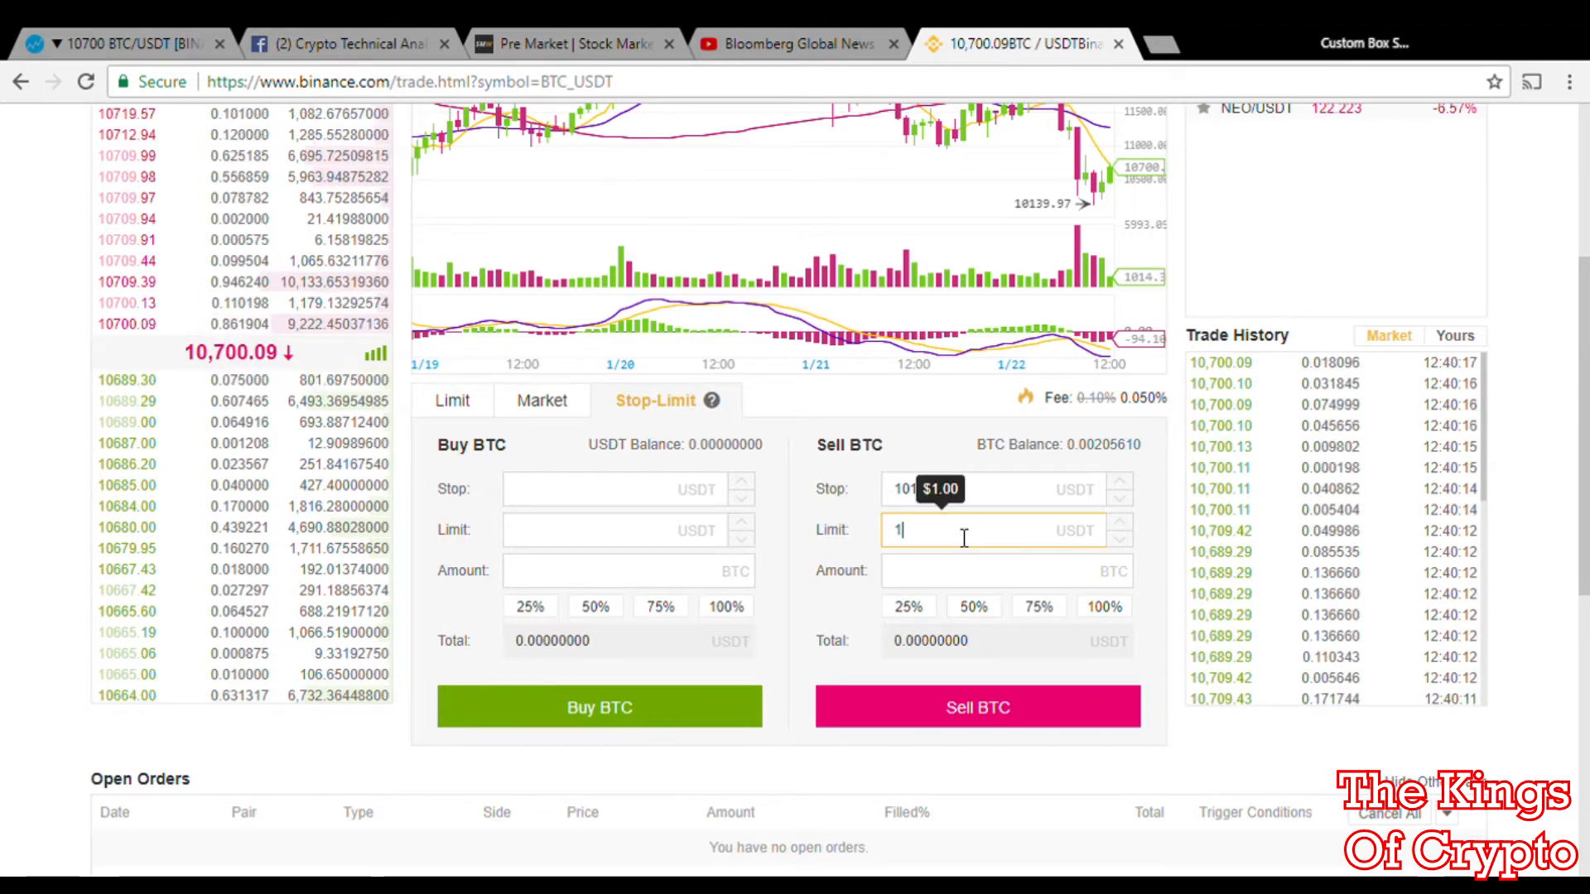
pyautogui.write('0')
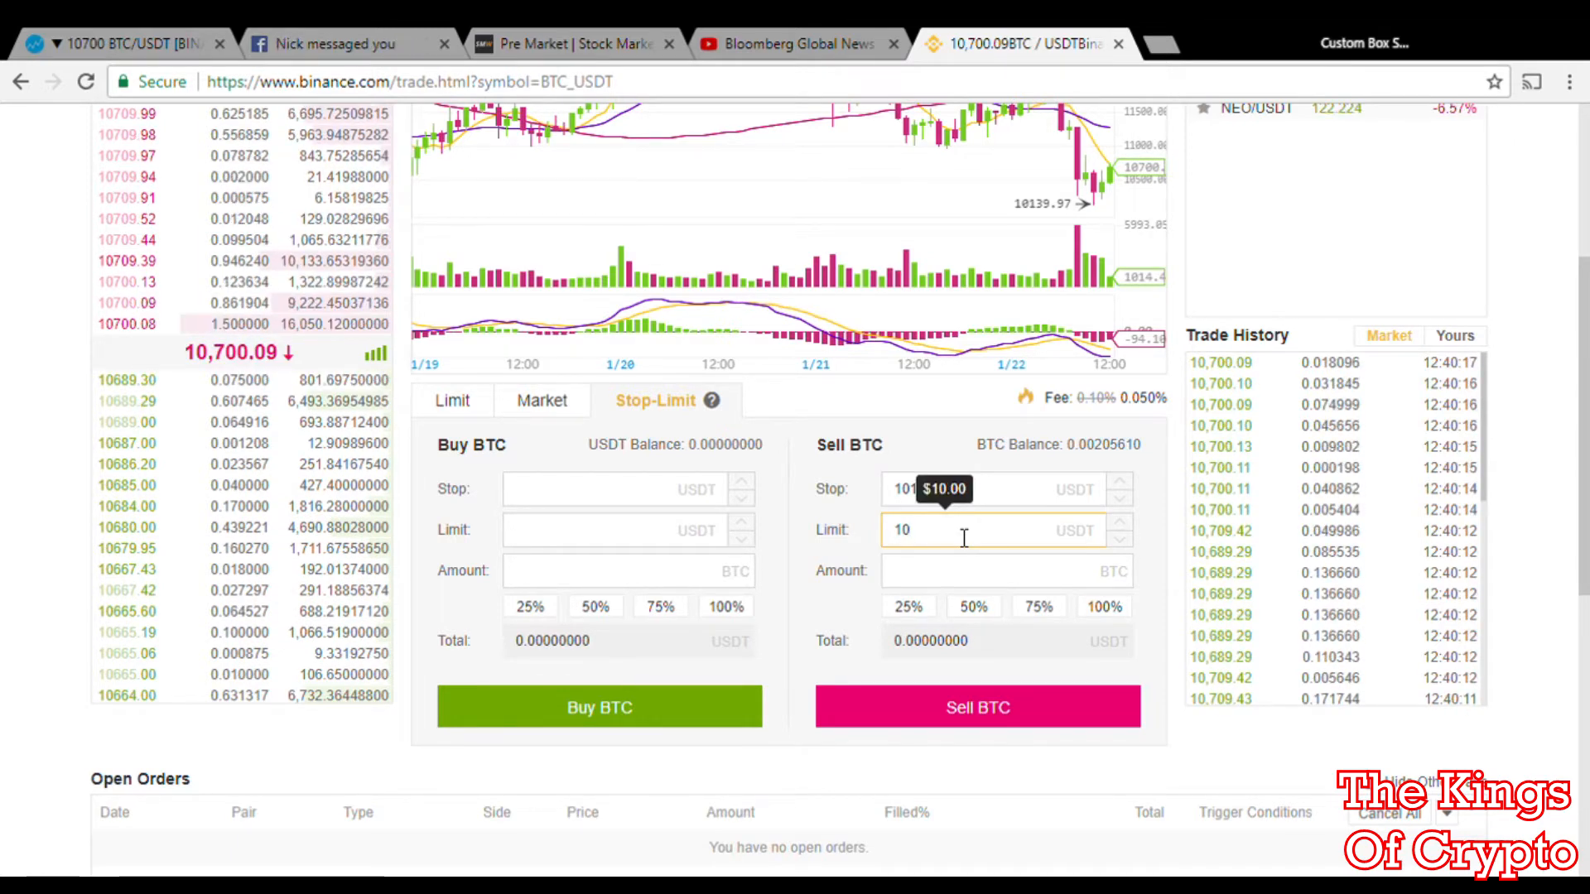
pyautogui.write('10')
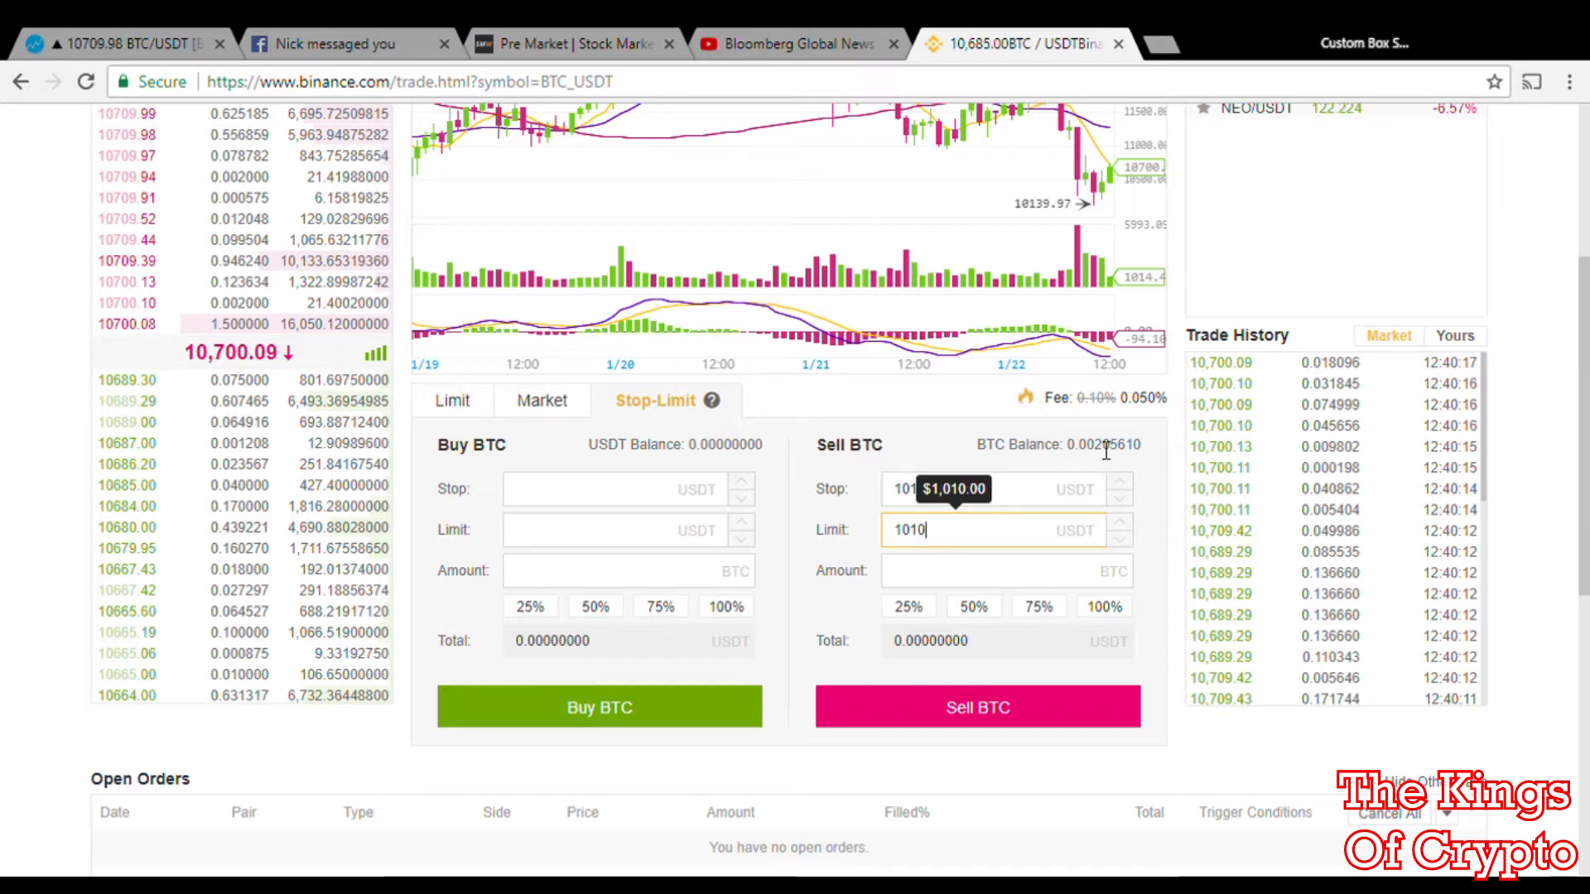
pyautogui.write('0.')
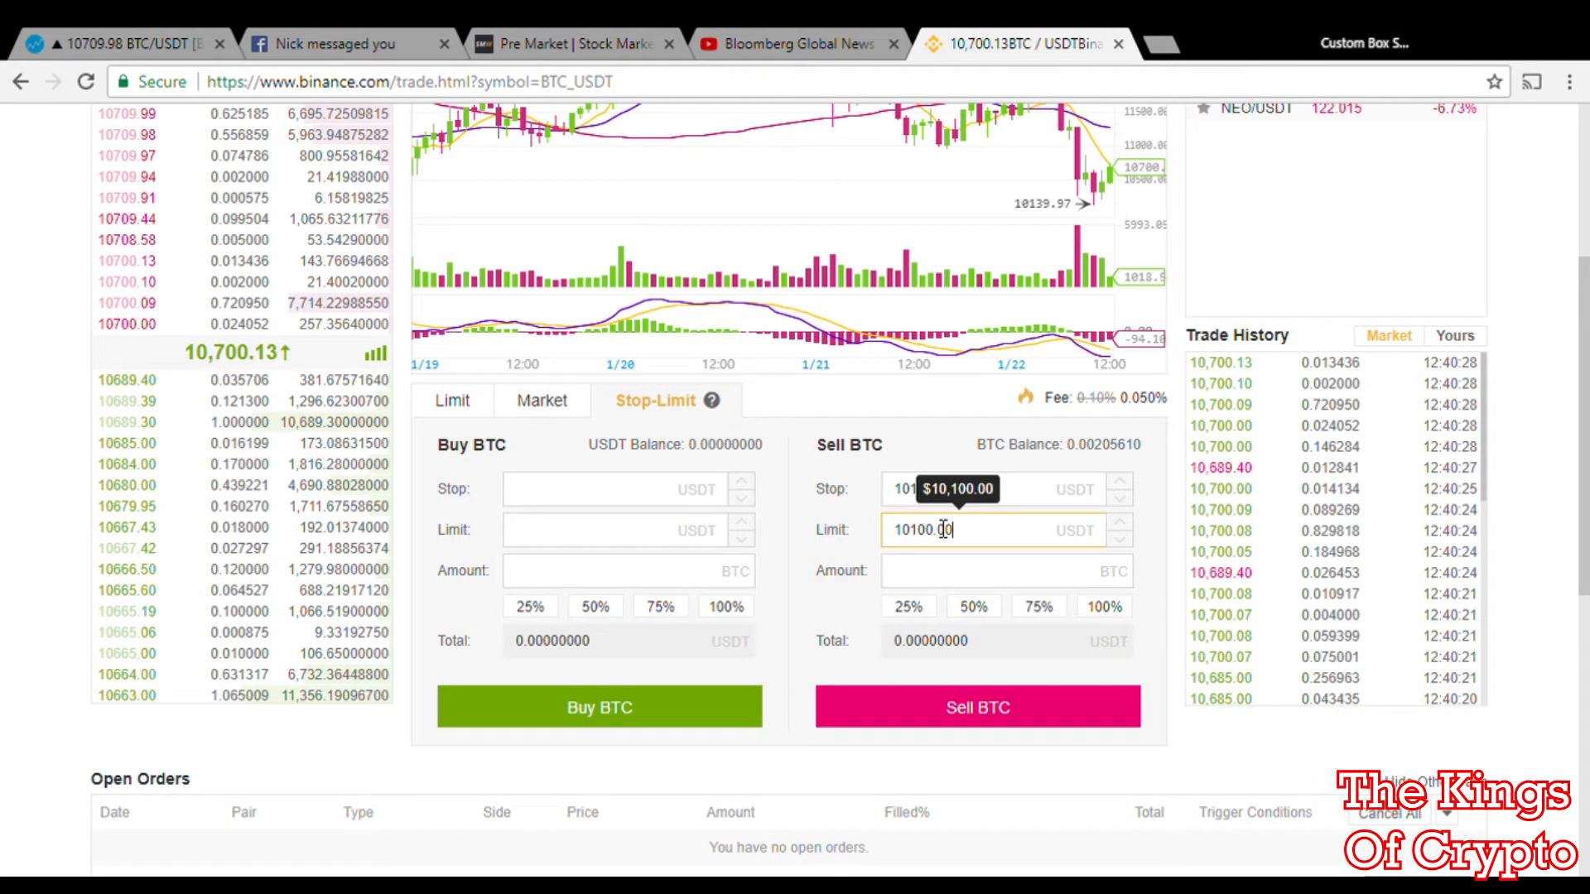
pyautogui.write('00')
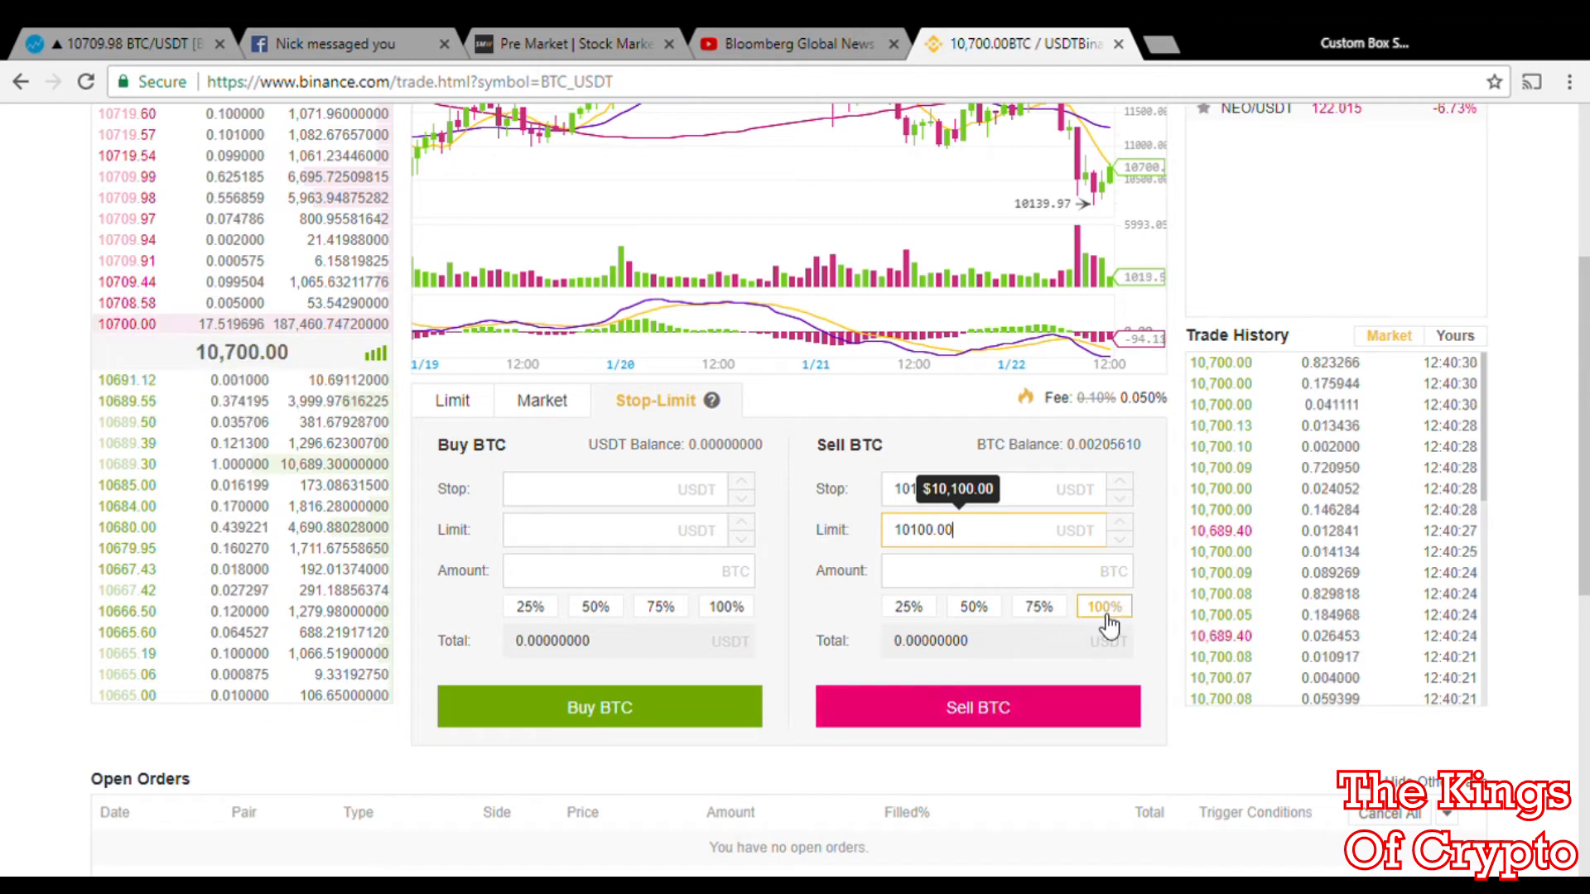
# Set the sell amount to 100% of the BTC balance, then place and confirm the stop-limit sell order
pyautogui.click(1106, 615)
pyautogui.click(1106, 615)
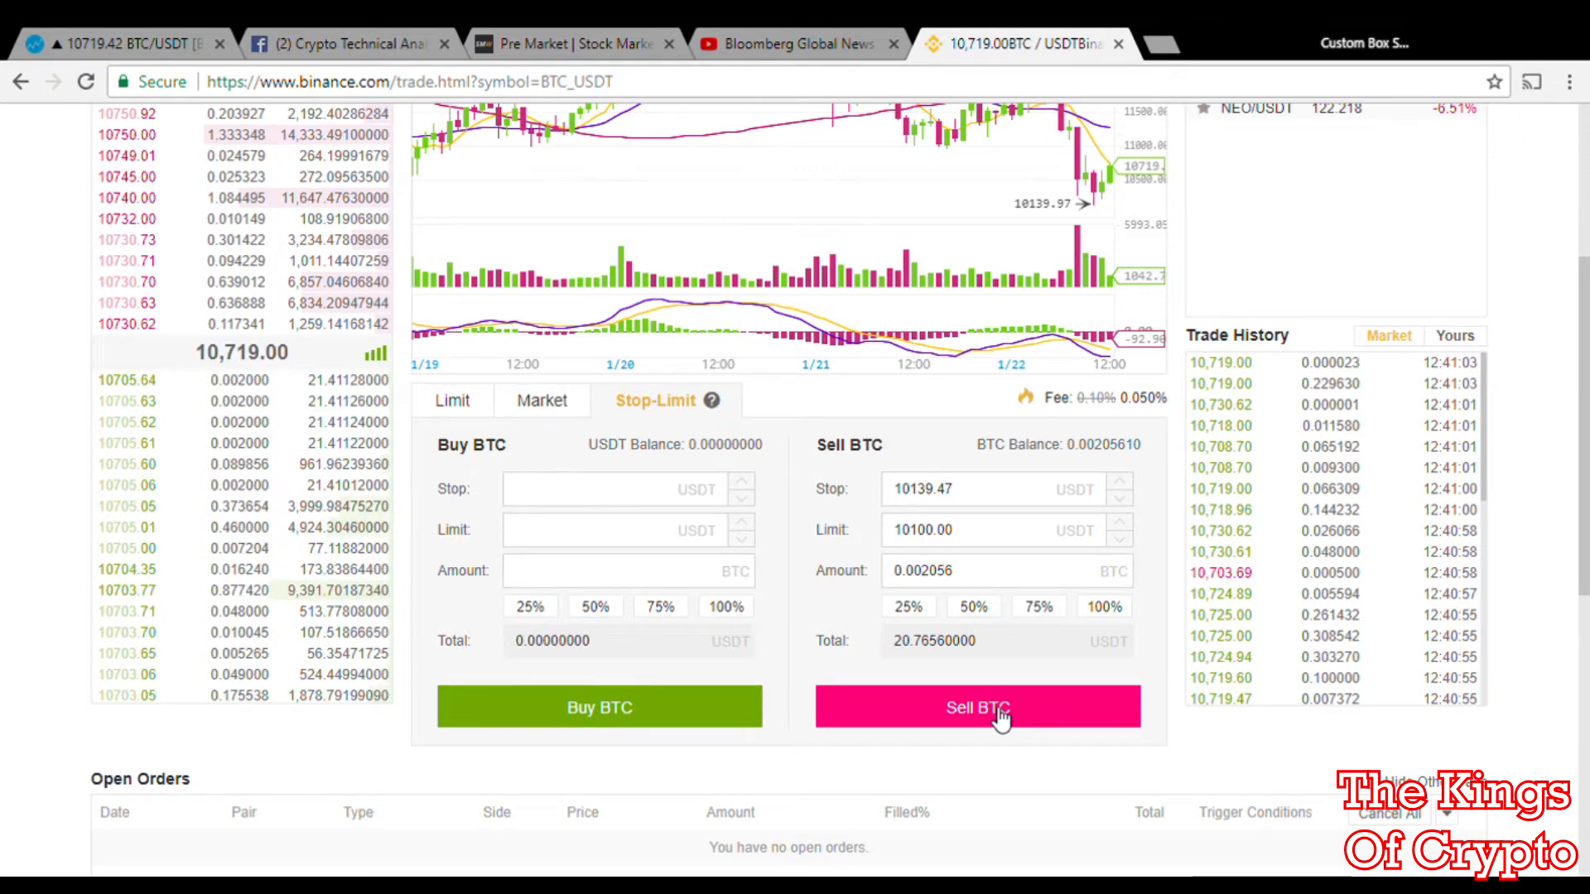
pyautogui.click(998, 716)
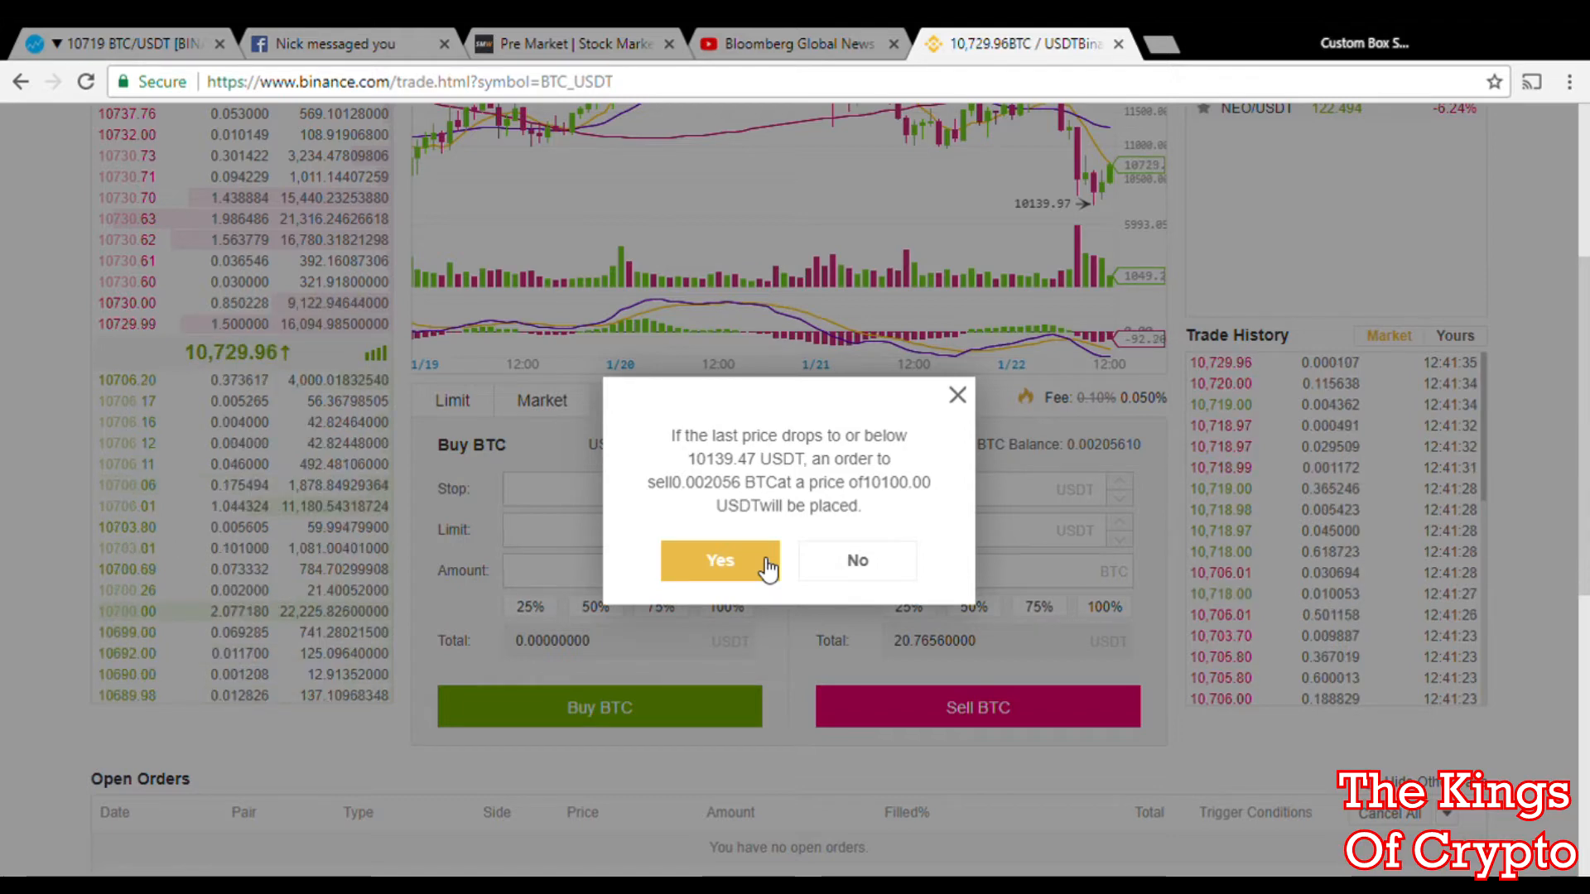
pyautogui.click(766, 566)
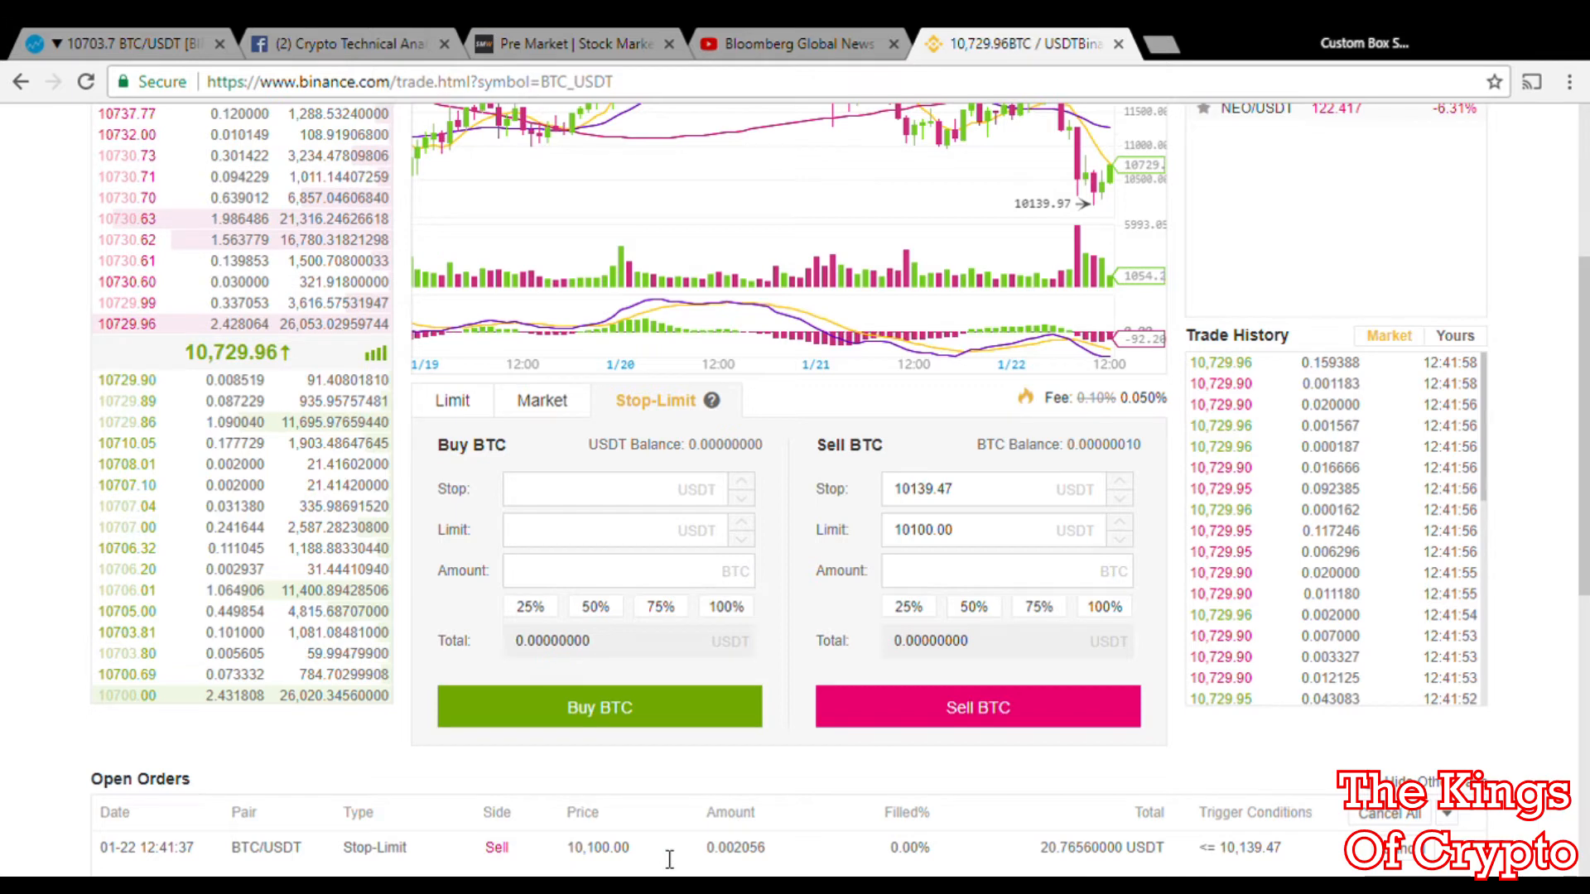
pyautogui.scroll(-2, 1114, 847)
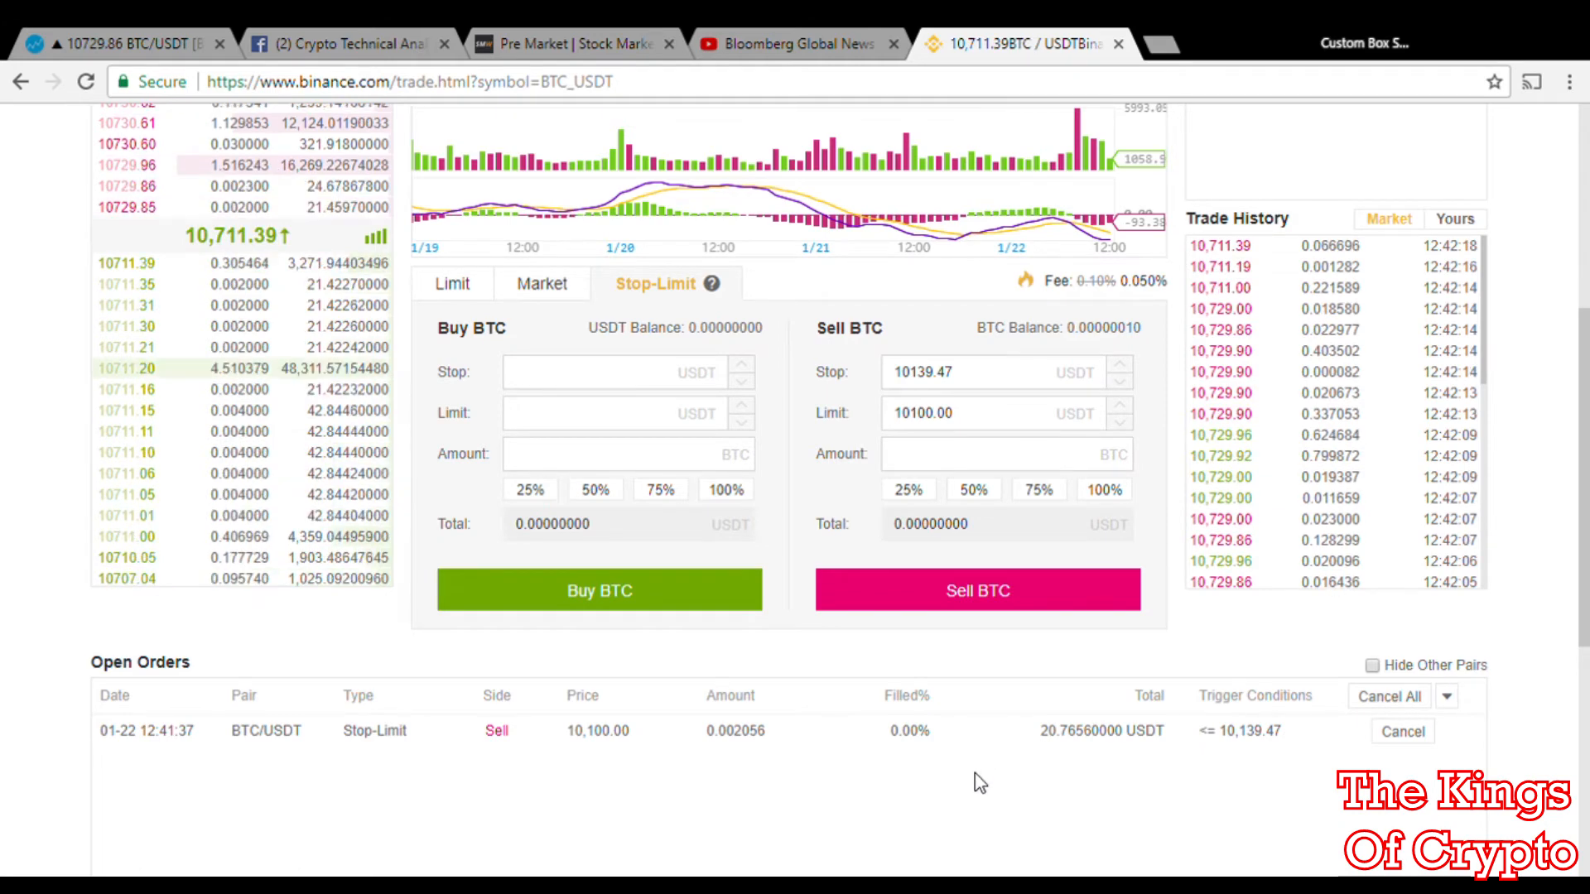
# Clear the stop and limit prices from the Sell BTC form
pyautogui.scroll(2, 976, 774)
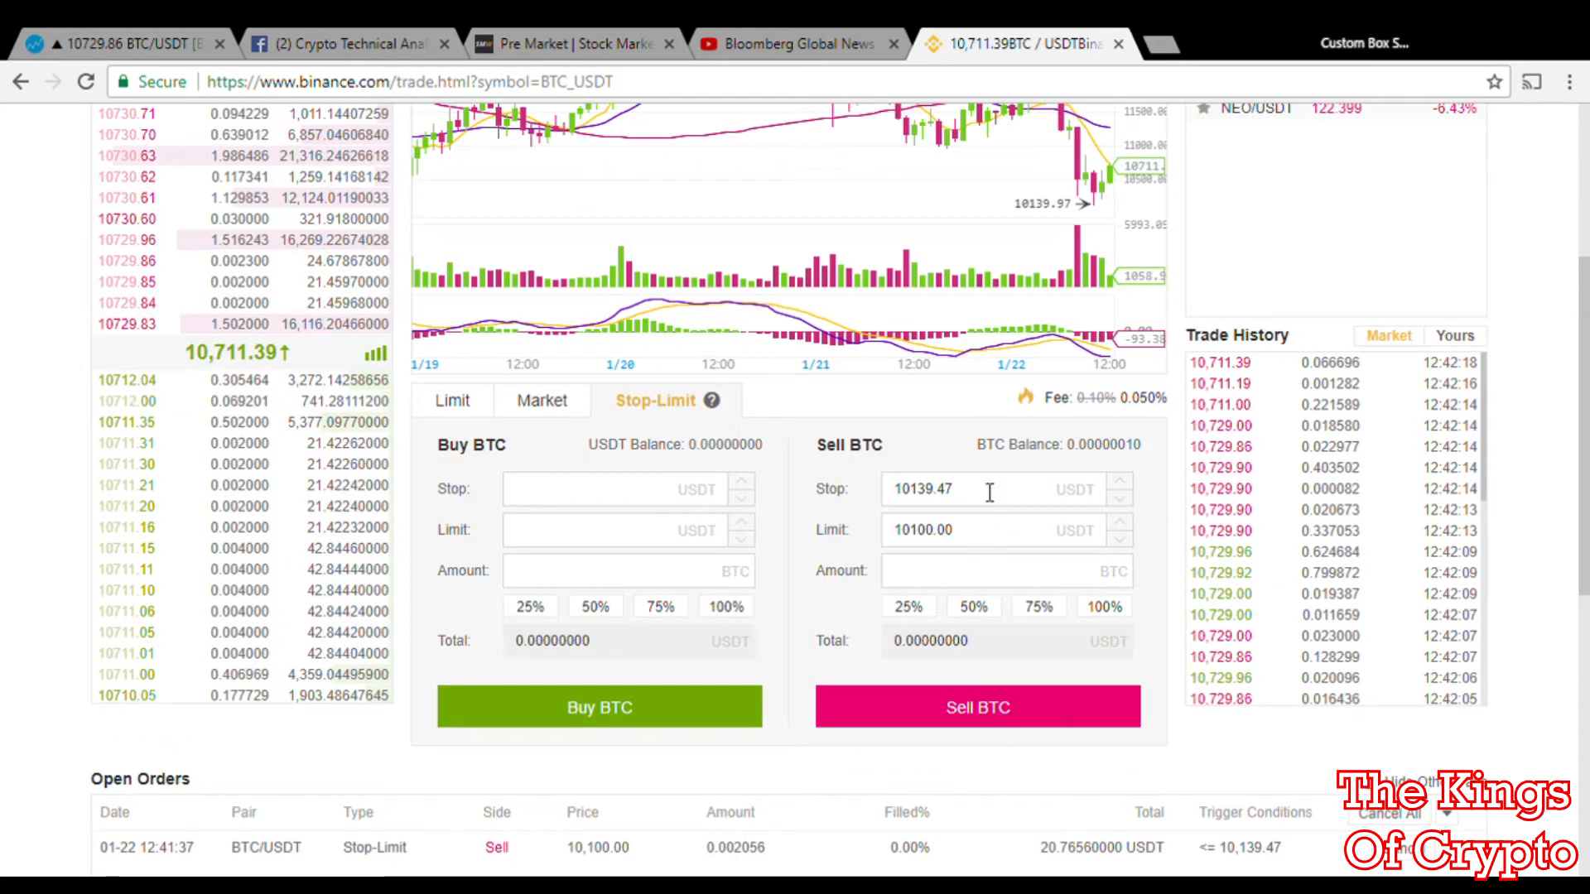
pyautogui.moveTo(990, 492); pyautogui.dragTo(866, 489)
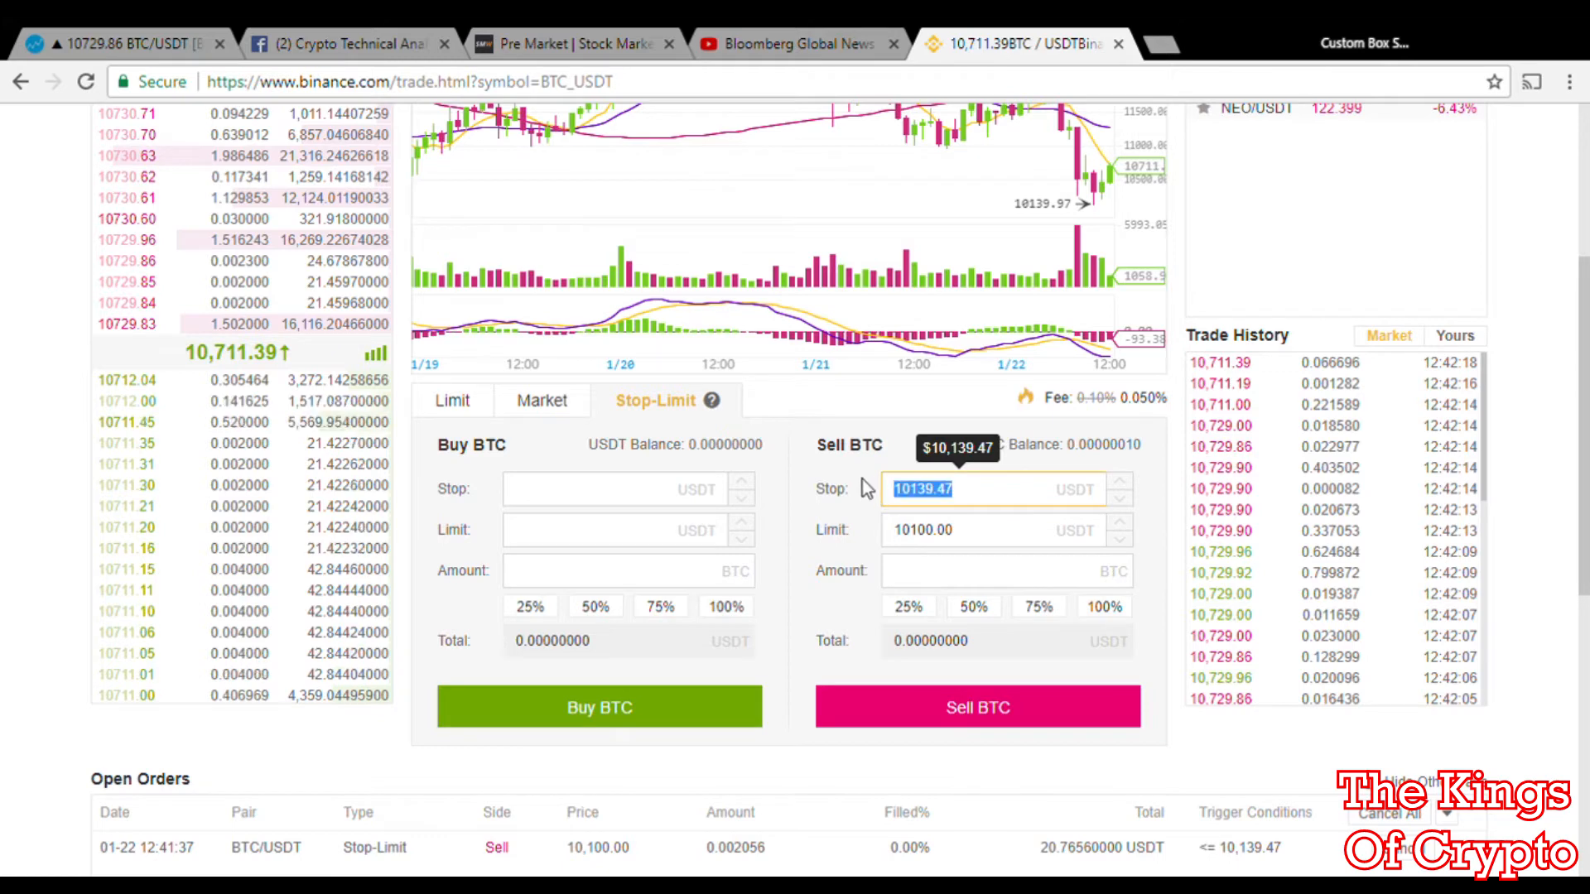
pyautogui.press('BackSpace')
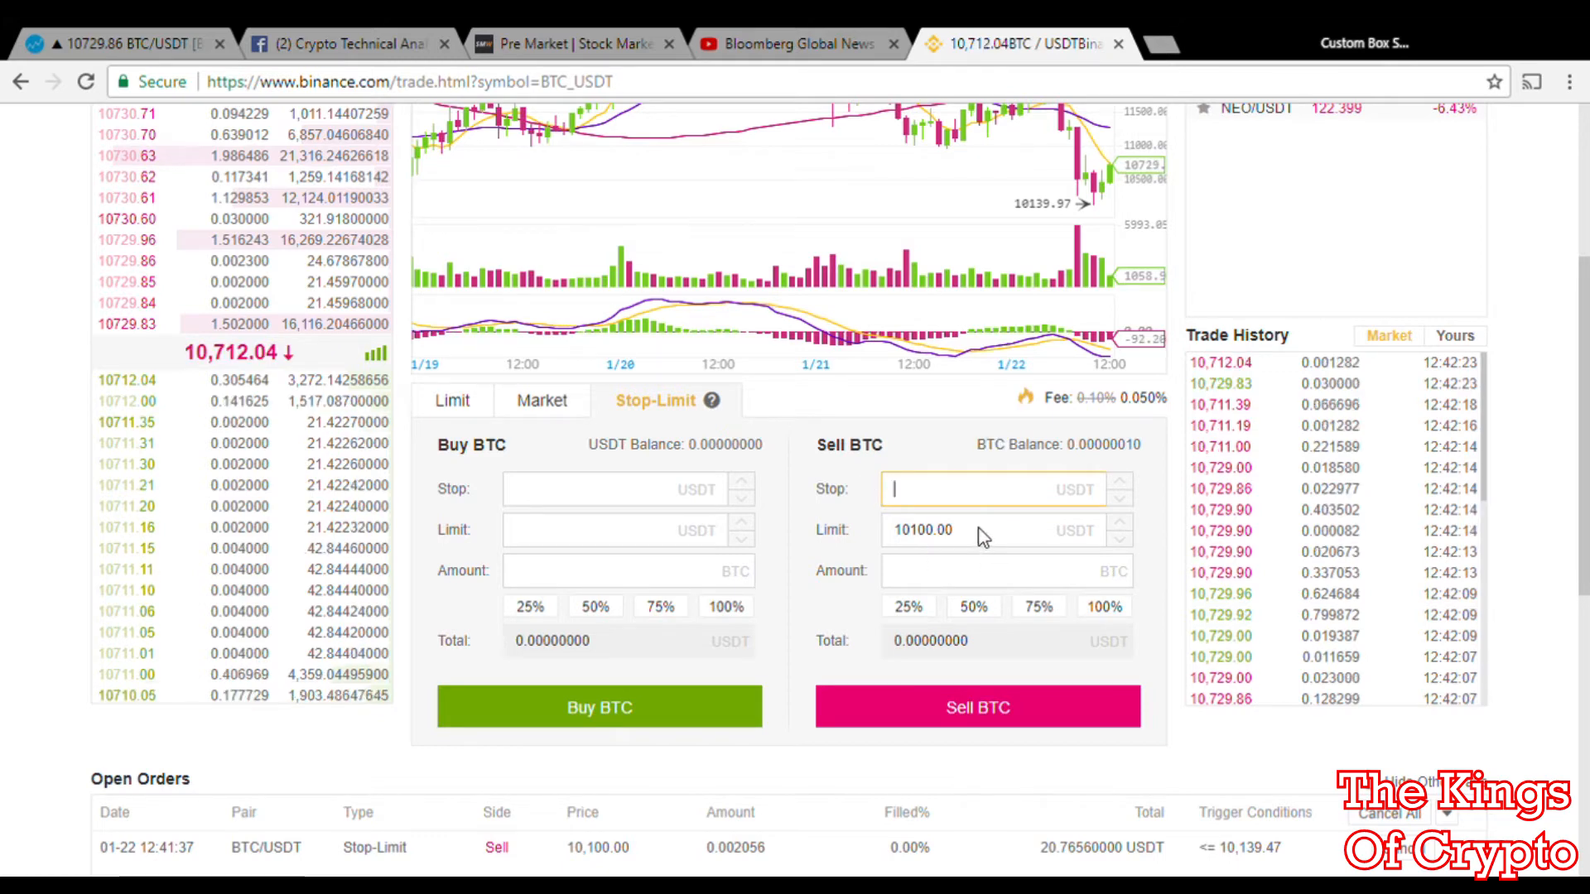
pyautogui.click(981, 538)
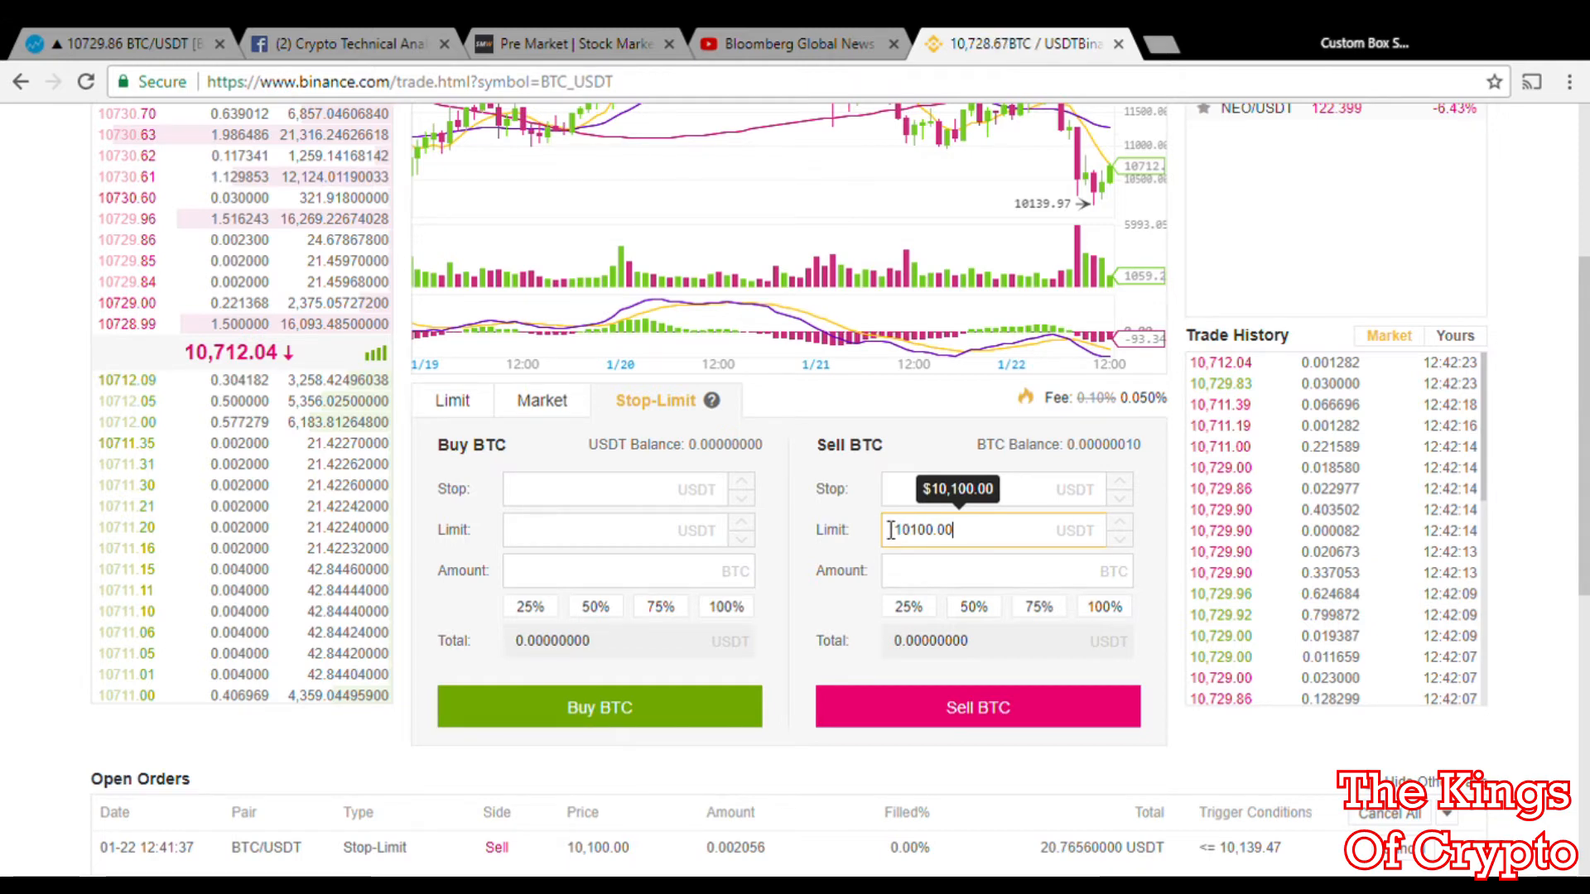
pyautogui.press('BackSpace')
pyautogui.press('BackSpace')
pyautogui.press('BackSpace')
pyautogui.press('BackSpace')
pyautogui.press('BackSpace')
pyautogui.press('BackSpace')
pyautogui.press('BackSpace')
pyautogui.press('BackSpace')
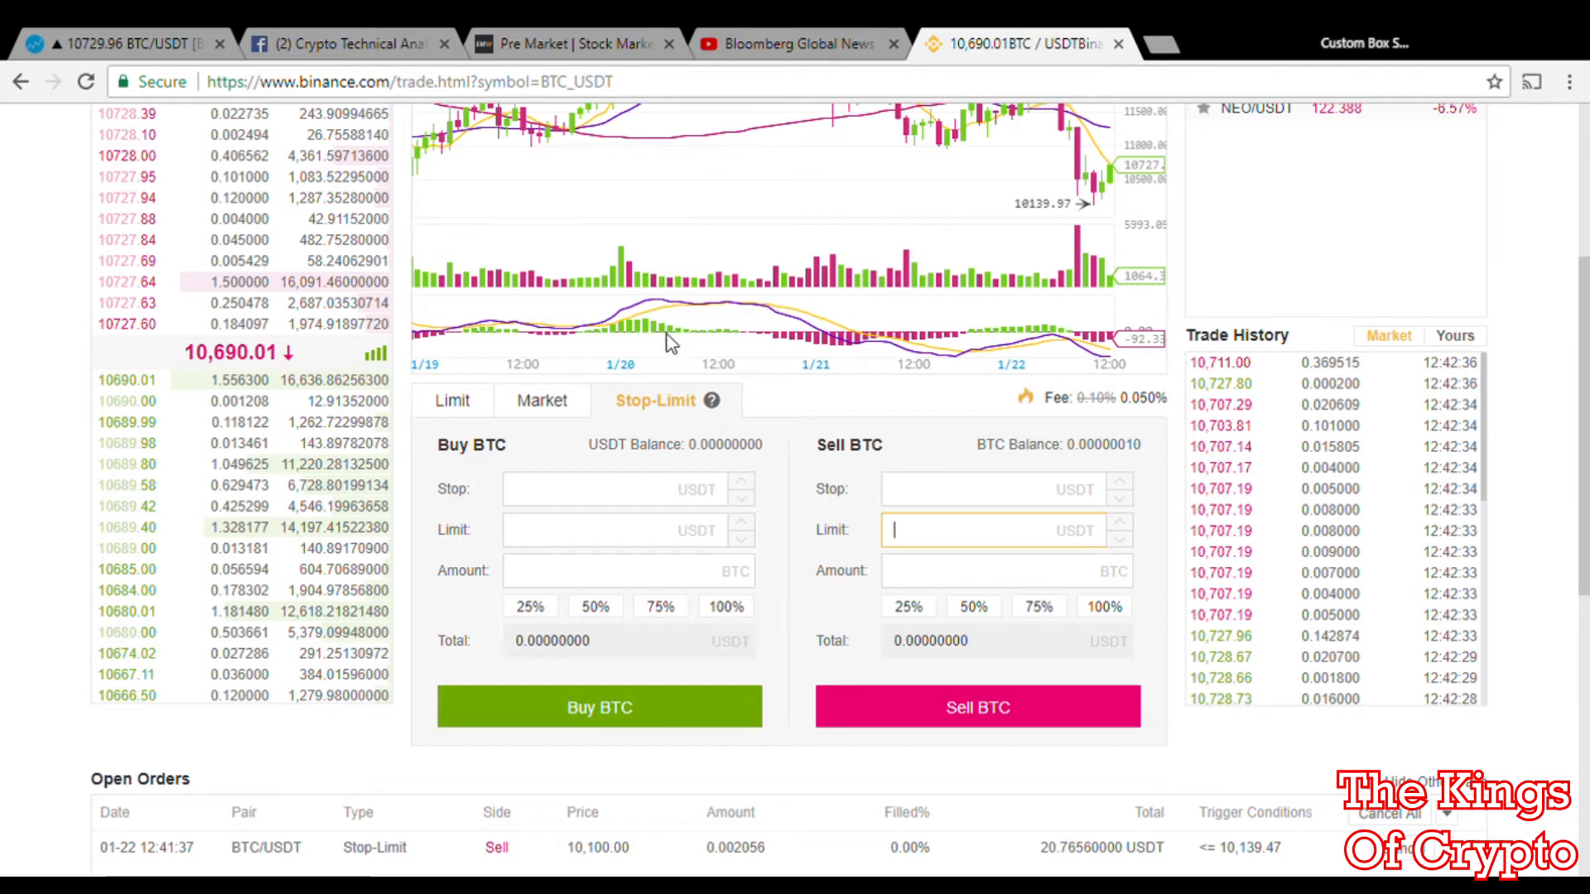
# Set the stop price of the Buy BTC order to 11000.00 USDT
pyautogui.click(557, 497)
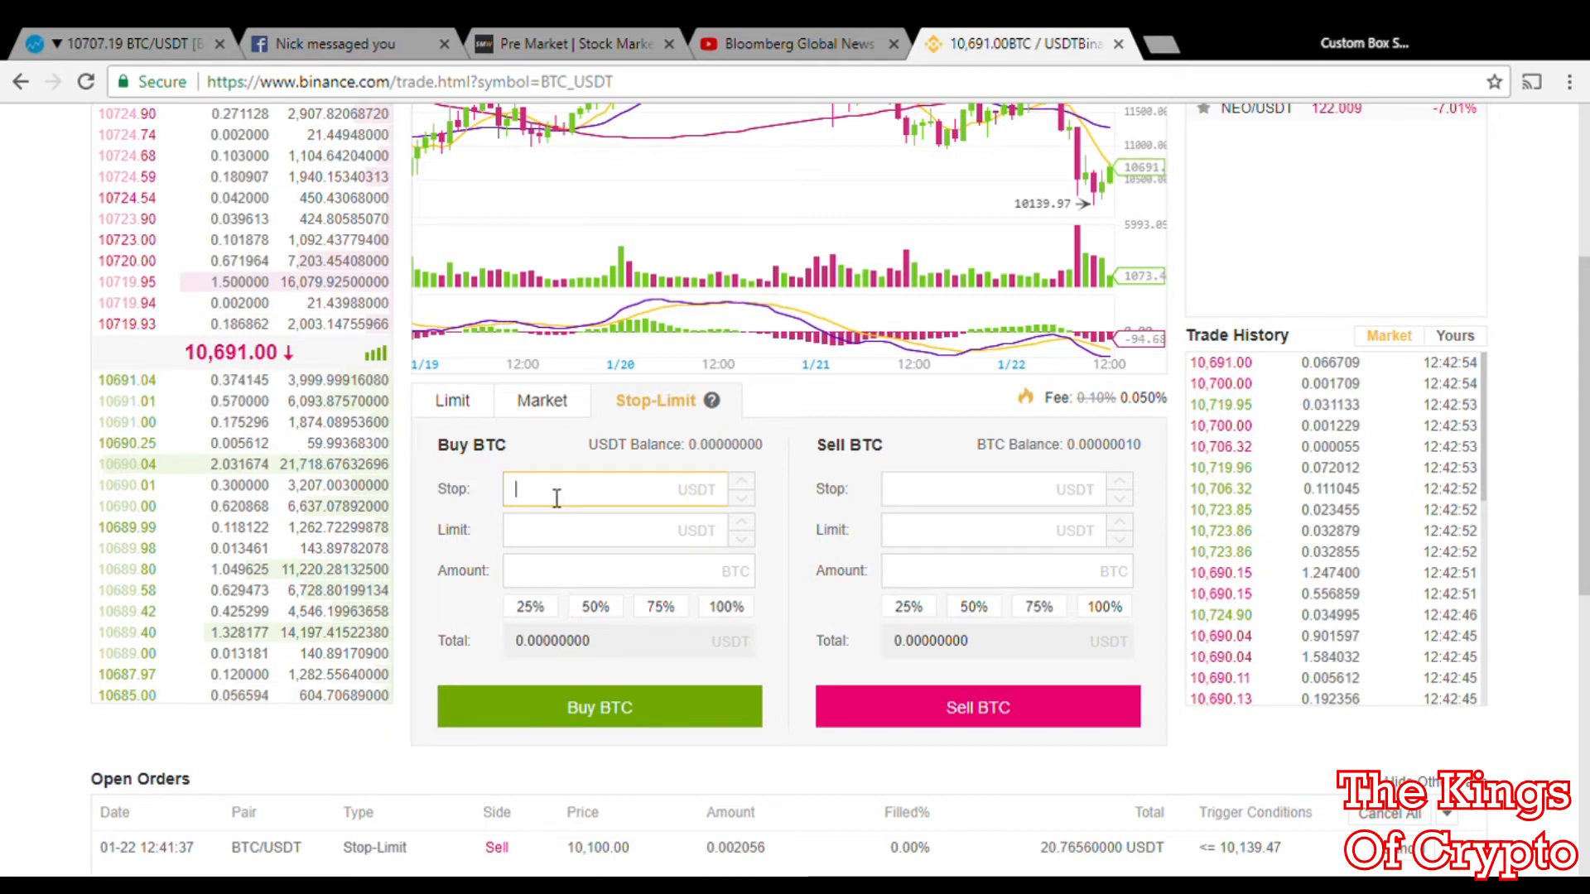
pyautogui.write('11')
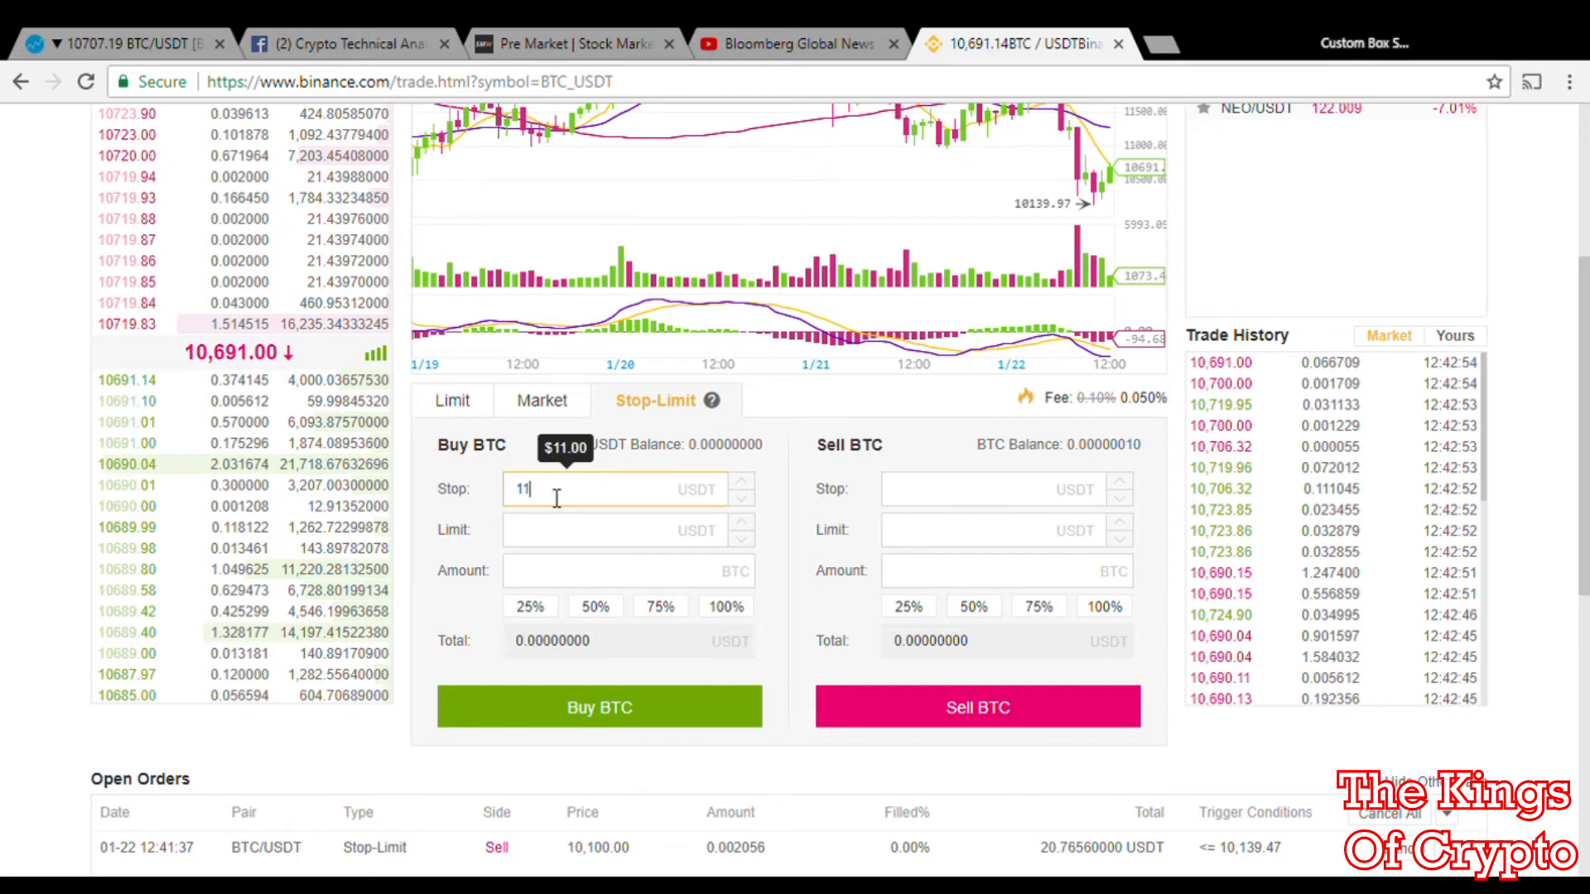
pyautogui.write('000')
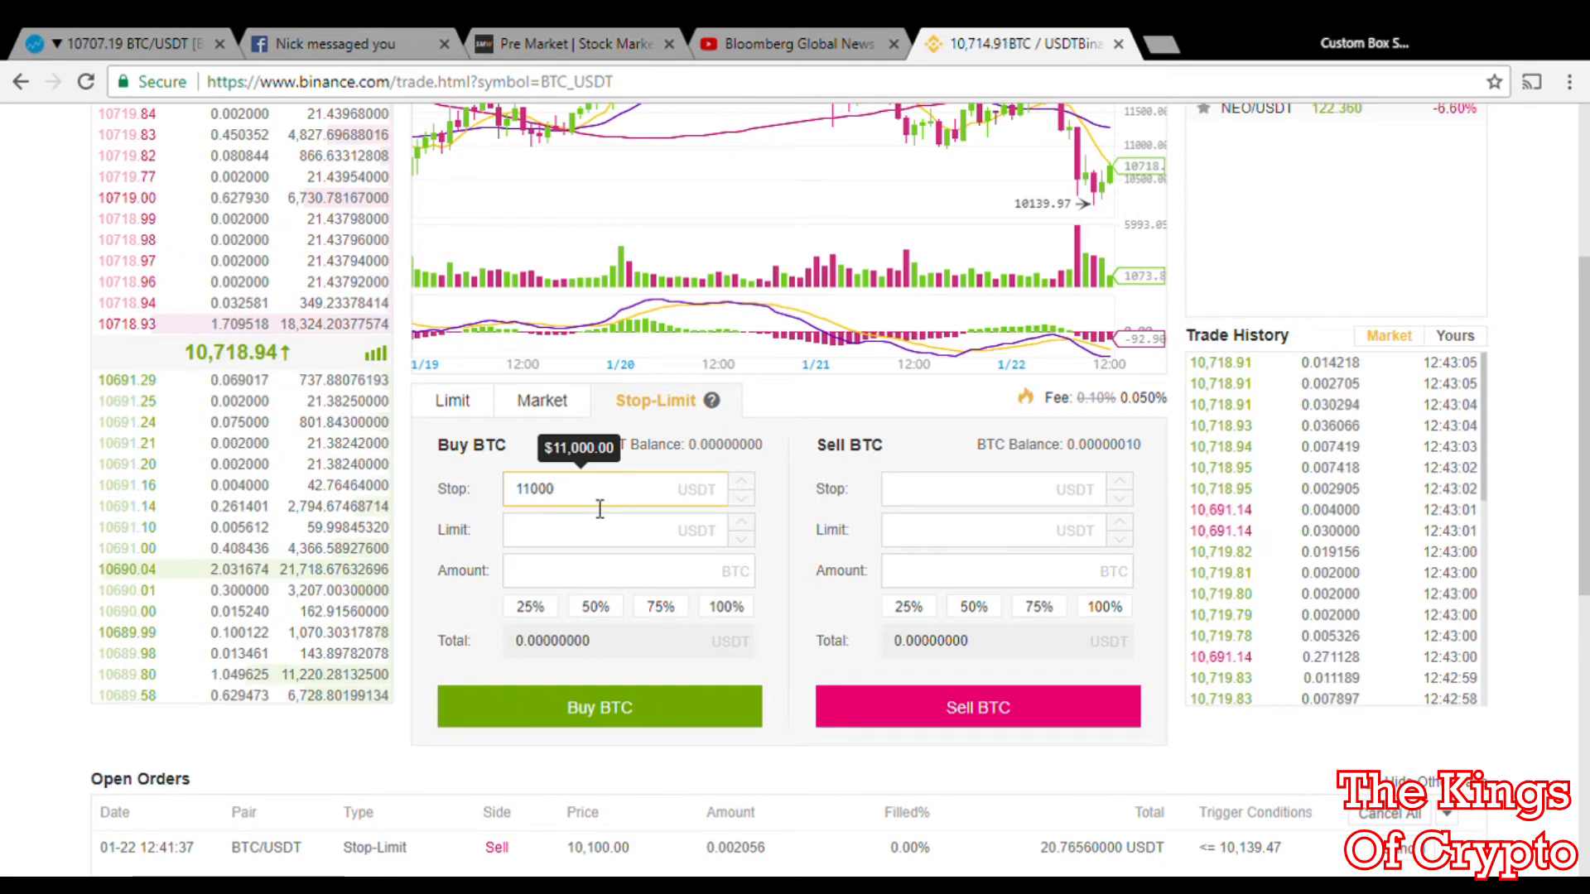
pyautogui.write('.00')
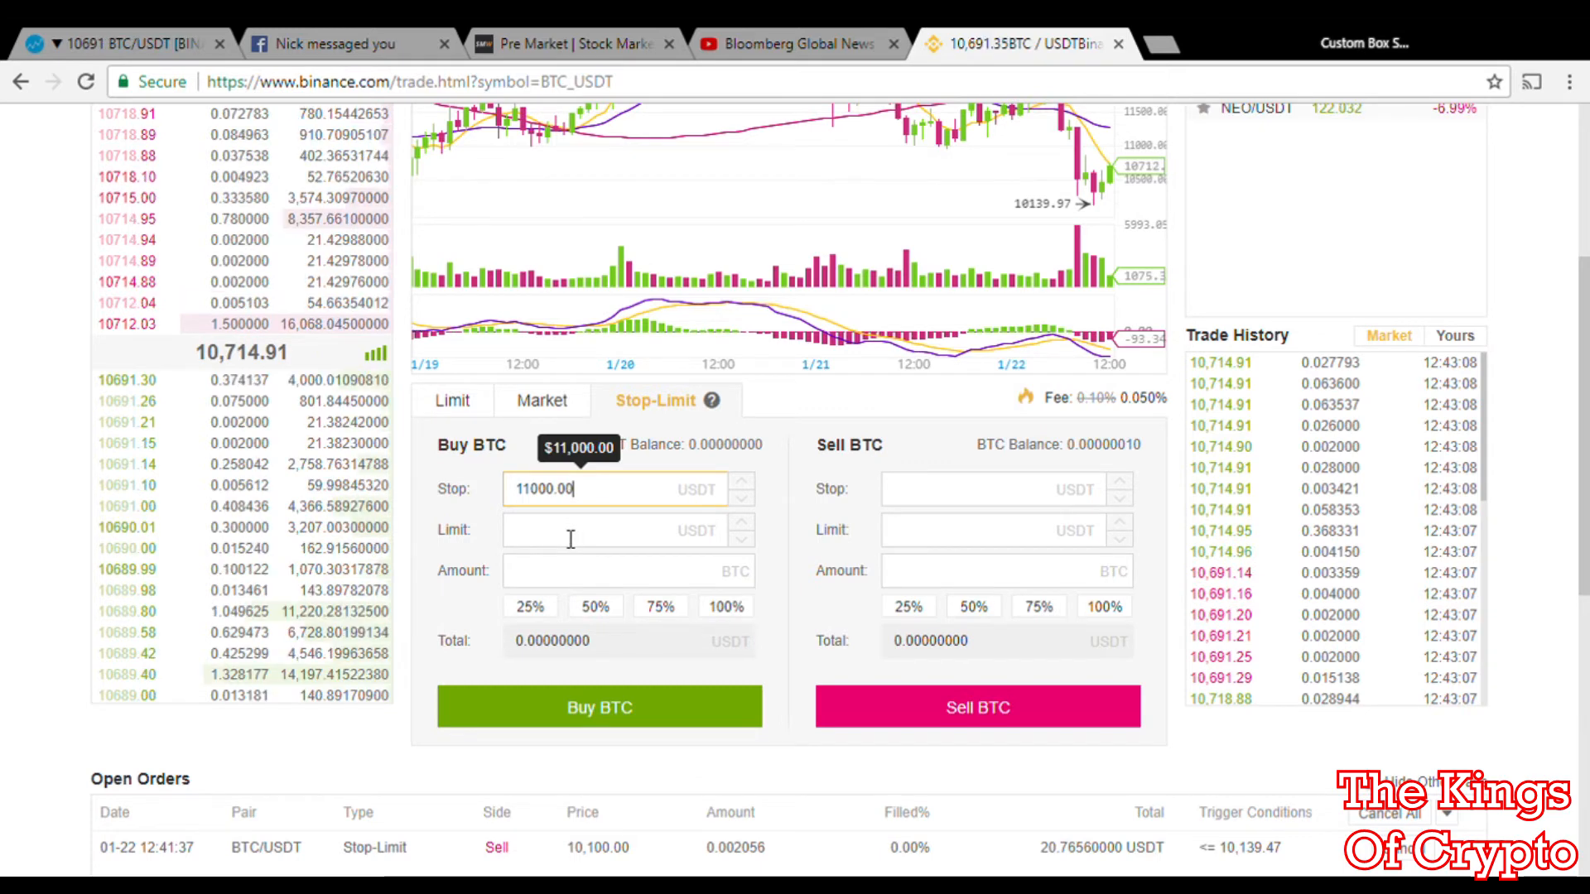
# Set the limit price of the Buy BTC order to 11050 USDT
pyautogui.click(570, 539)
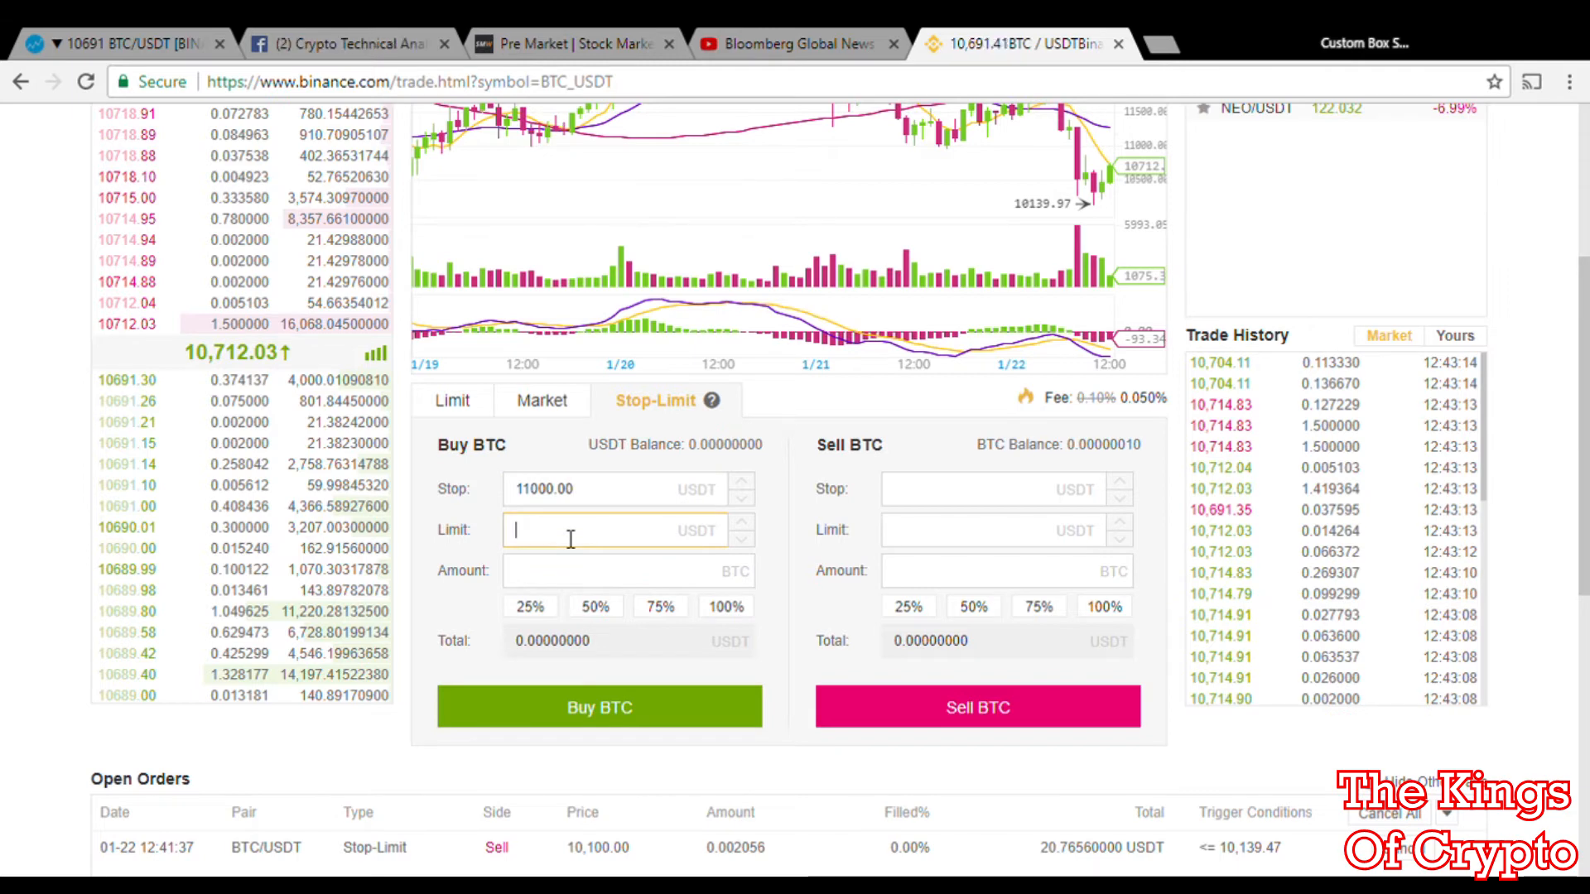
pyautogui.write('10')
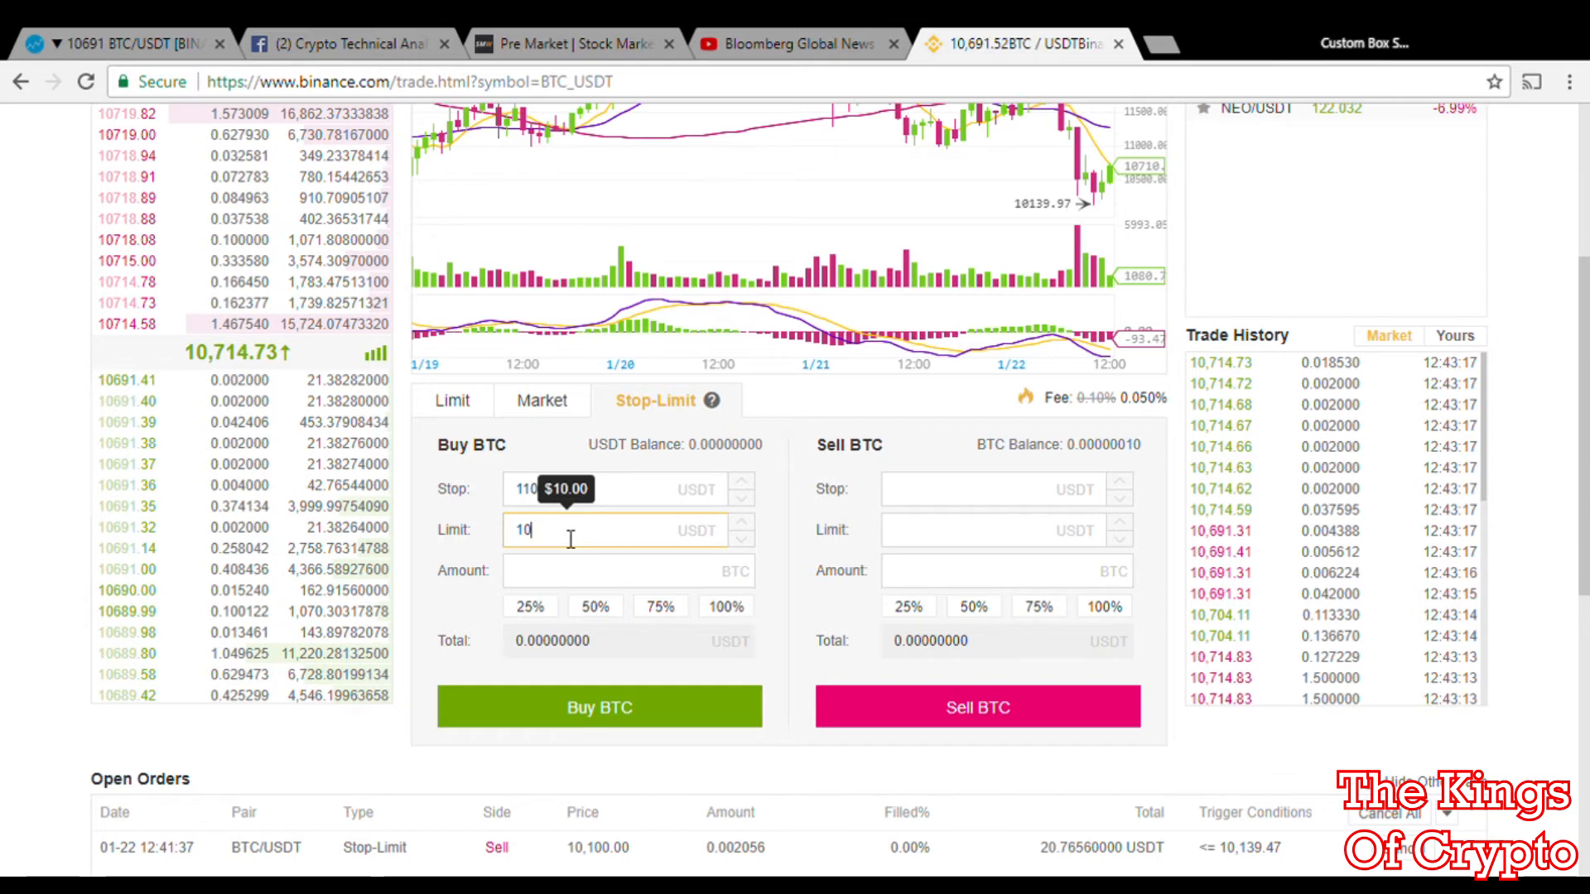
pyautogui.press('BackSpace')
pyautogui.write('1')
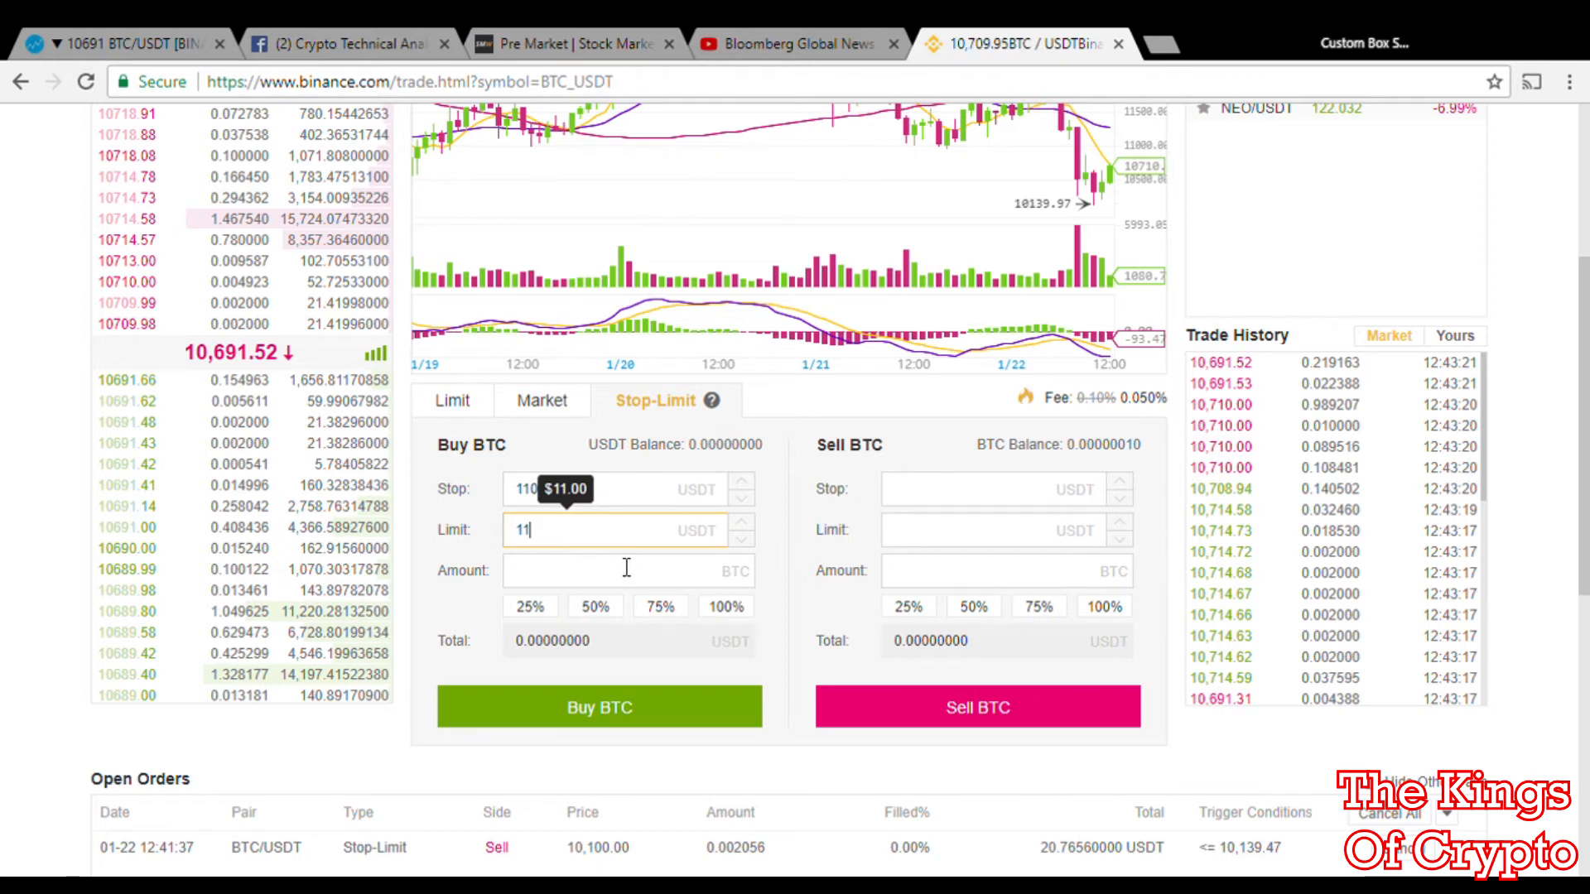
pyautogui.write('050')
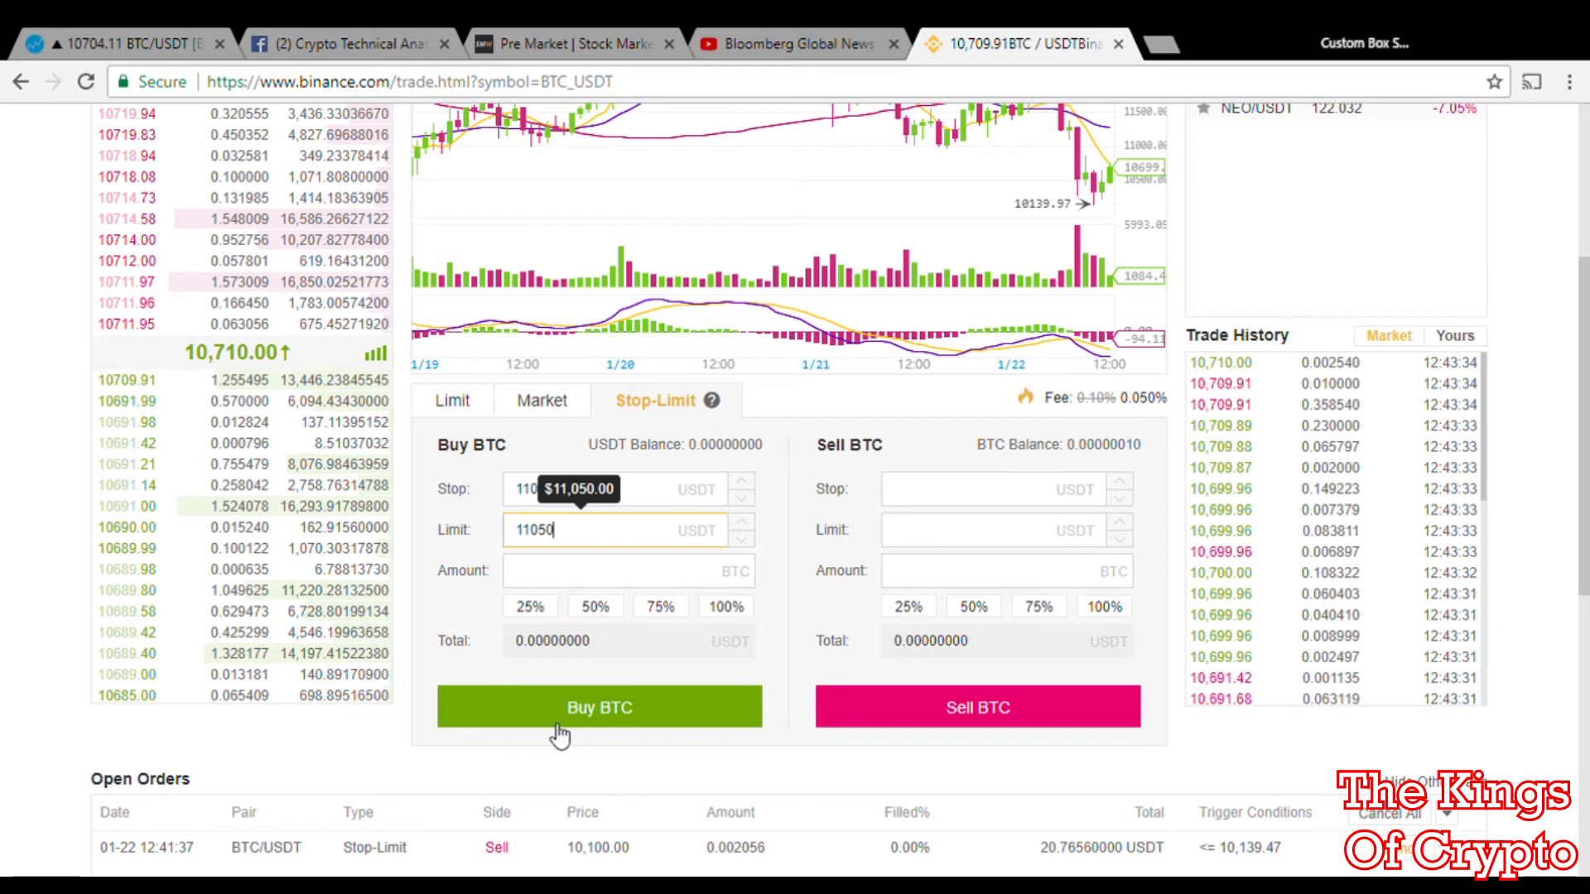
# Cancel the open BTC/USDT stop-limit sell order and set the amount in the Buy BTC form to 1 BTC
pyautogui.click(633, 729)
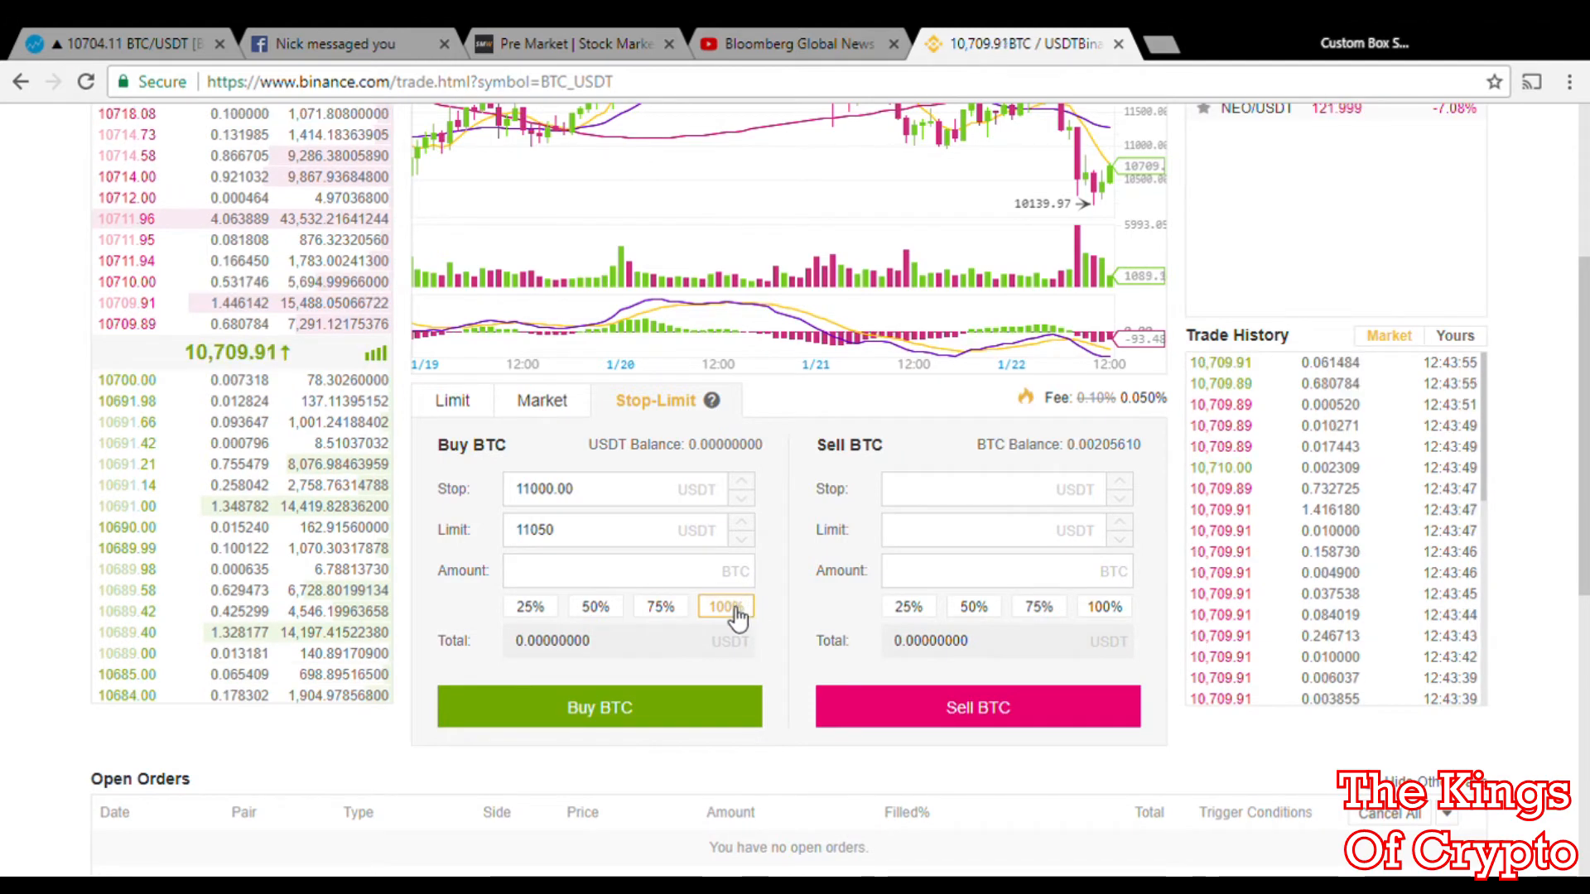
pyautogui.click(736, 613)
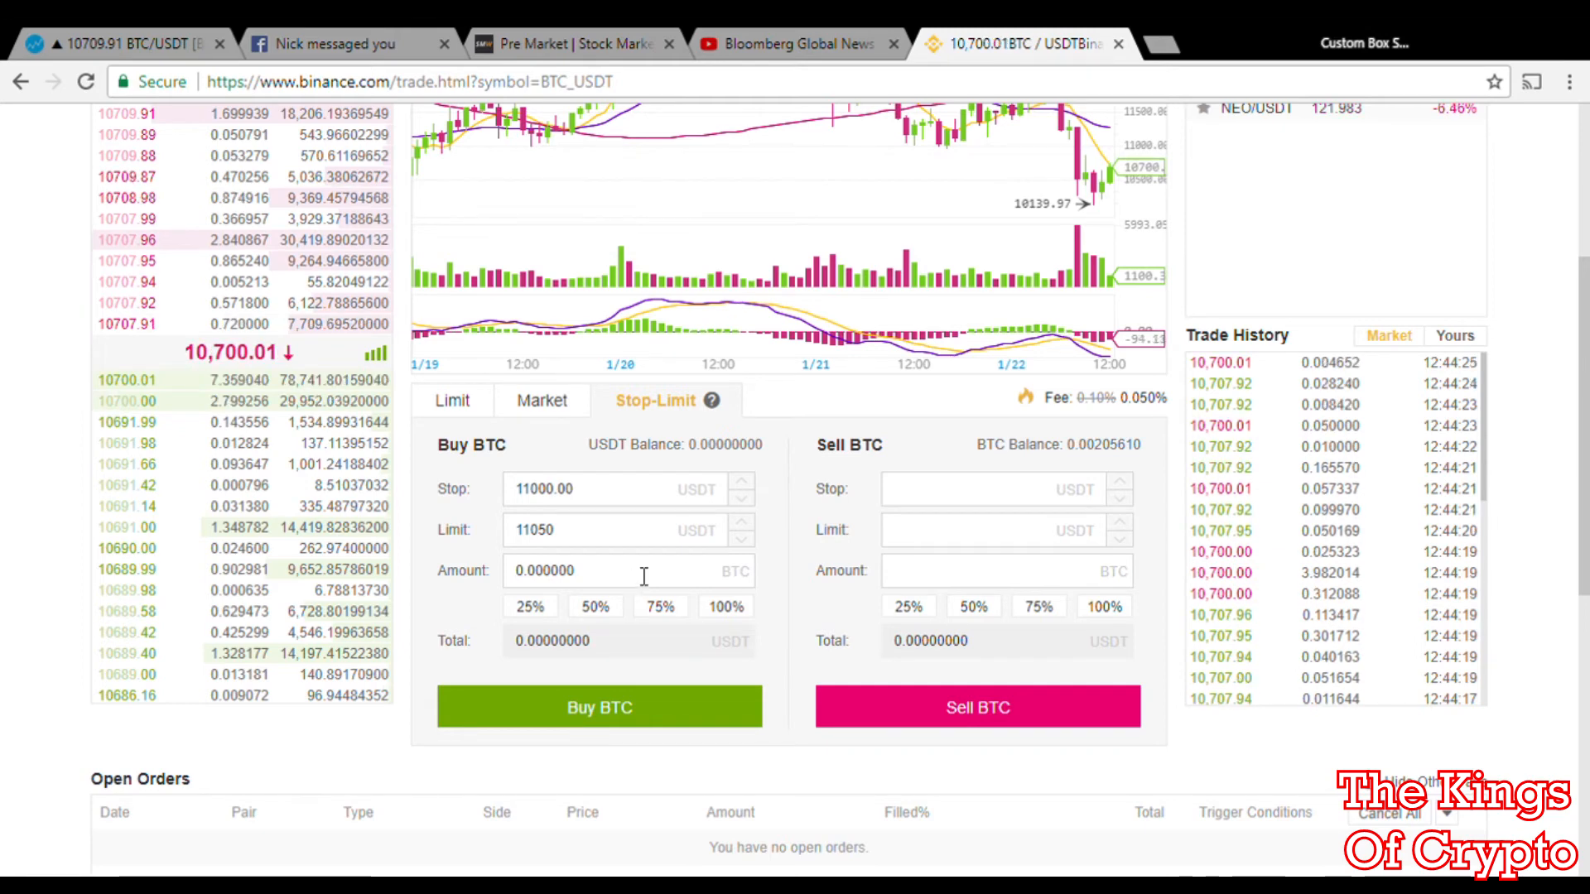
pyautogui.moveTo(580, 578); pyautogui.dragTo(488, 576)
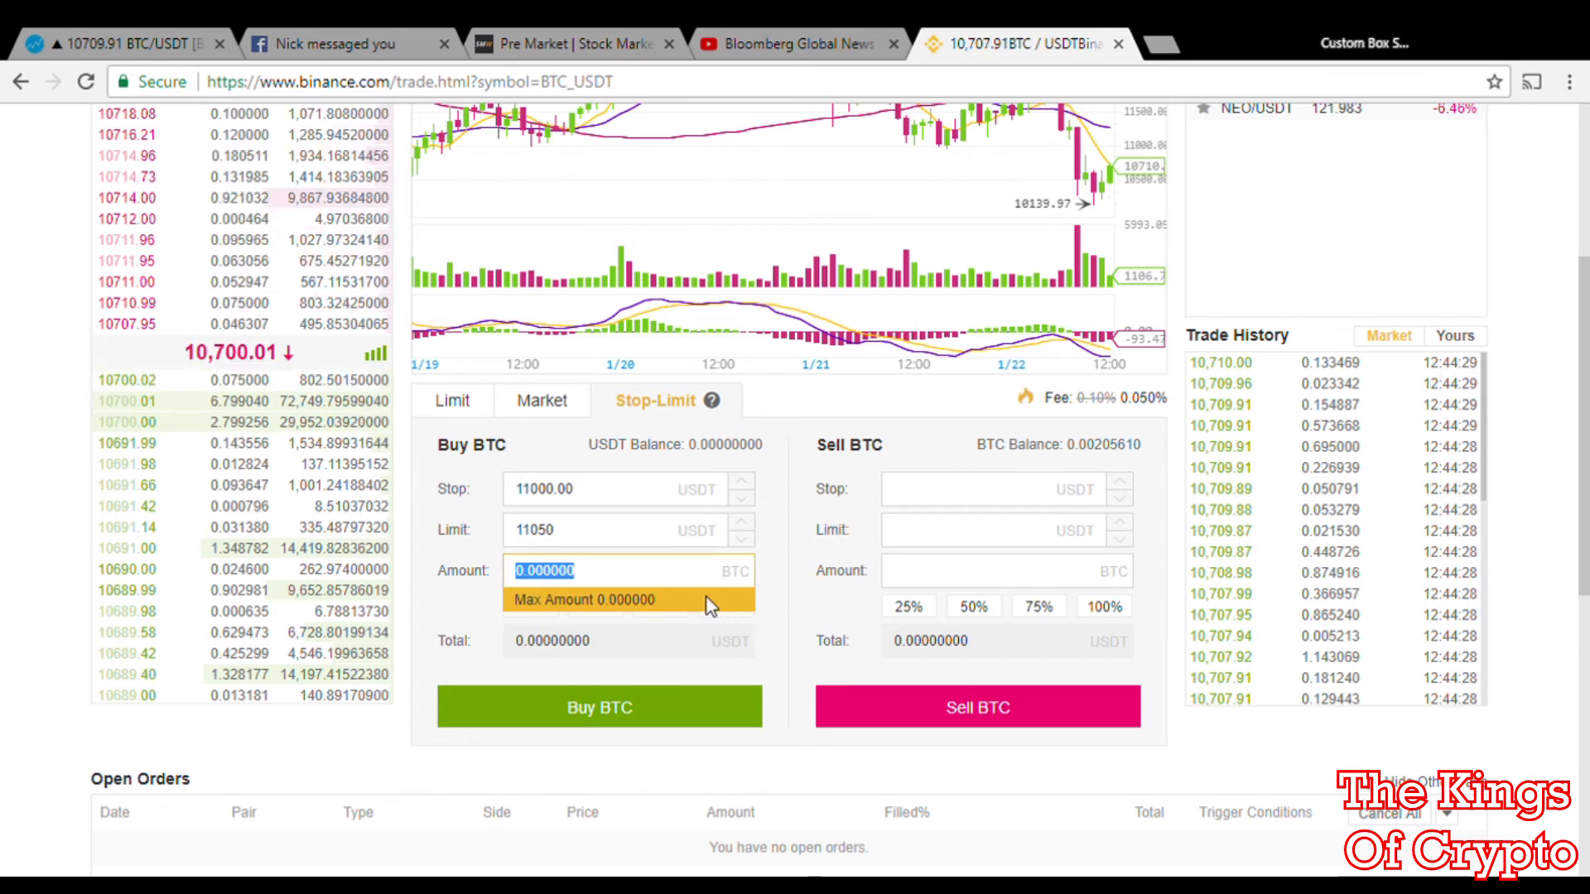
pyautogui.write('1')
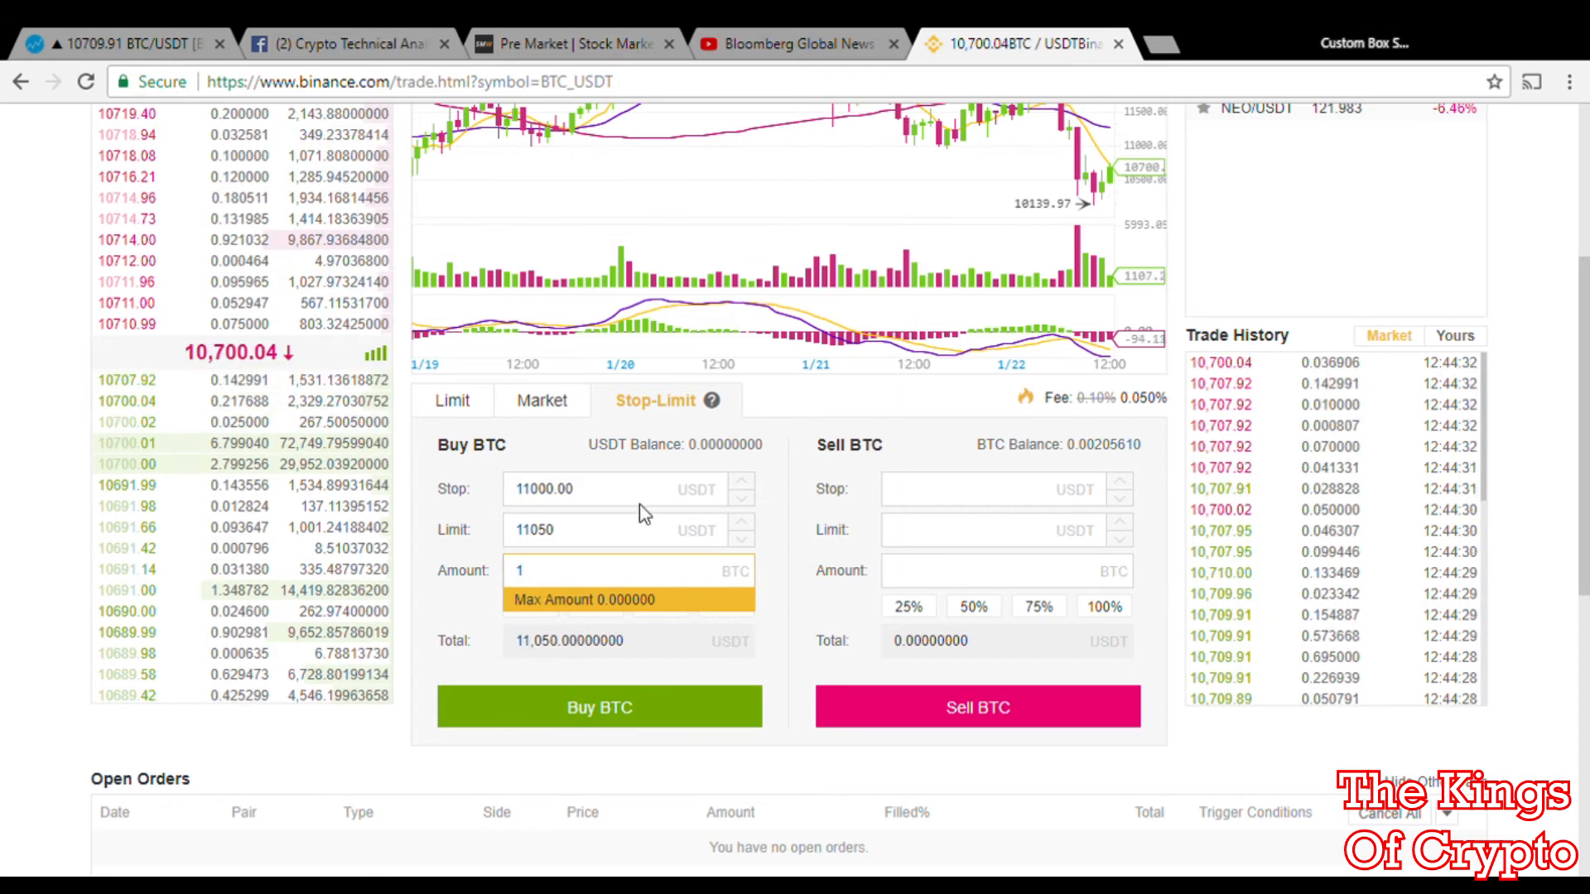